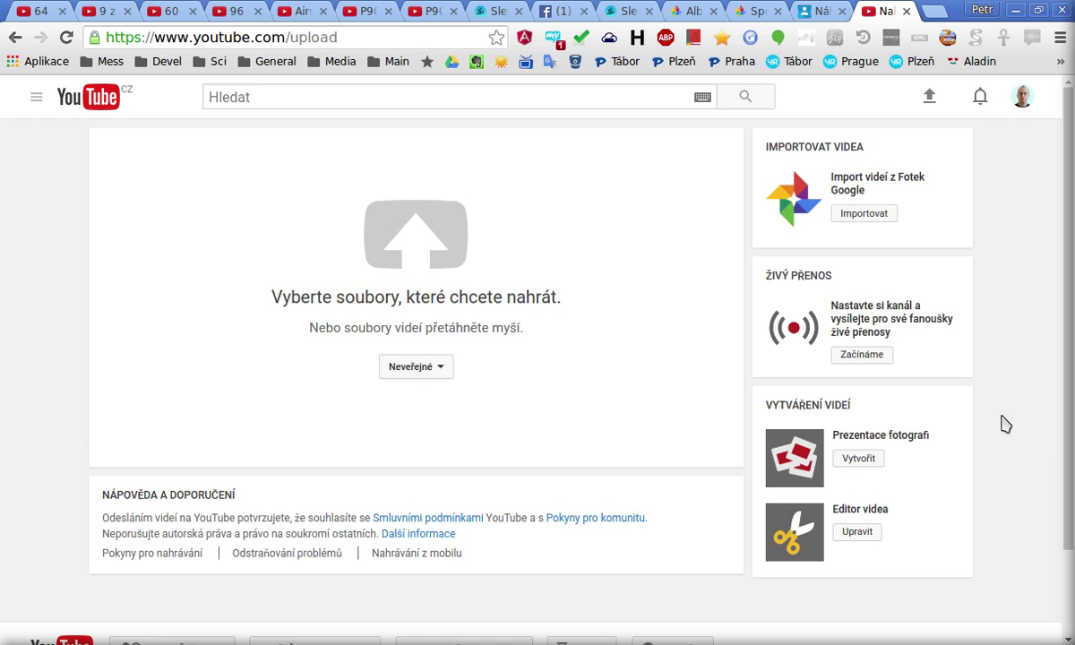
Go to the batch upload page and compare the picture and sound quality status of videos P9080395 and P9080426.
{"action": "left_click", "coordinate": [64, 37]}
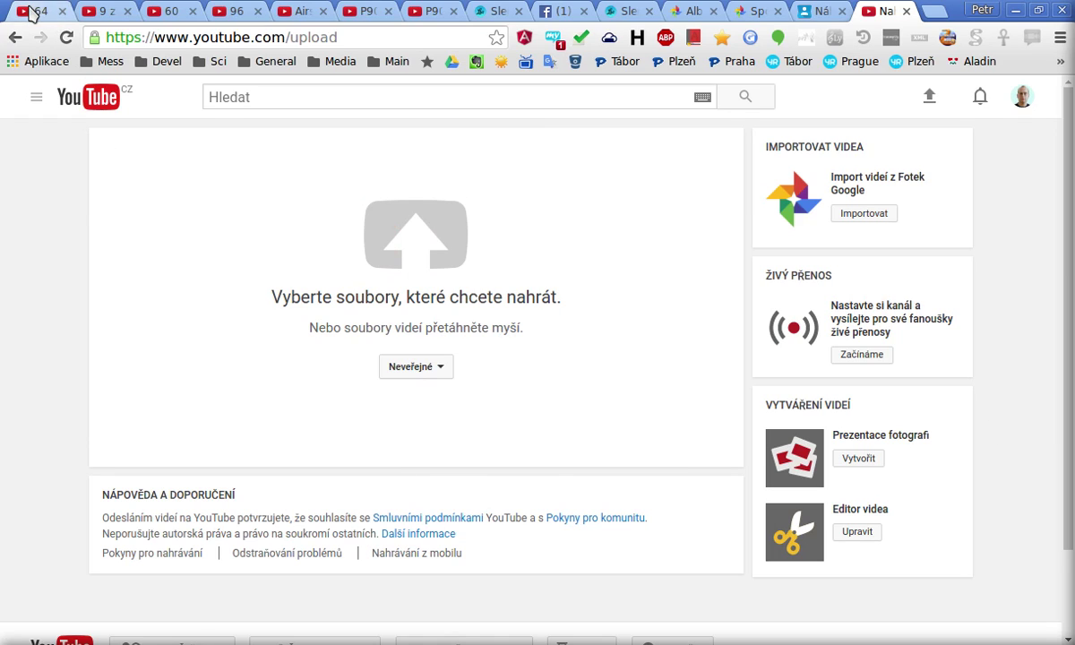
{"action": "scroll", "coordinate": [587, 409], "scroll_direction": "down", "scroll_amount": 3}
{"action": "scroll", "coordinate": [587, 407], "scroll_direction": "down", "scroll_amount": 6}
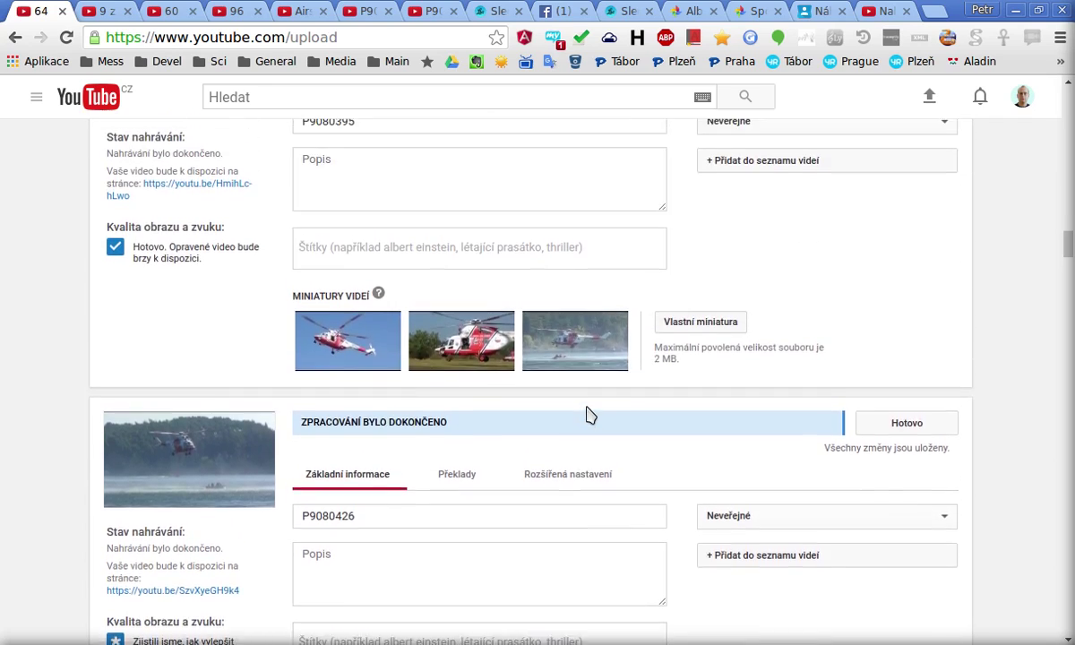
{"action": "scroll", "coordinate": [587, 416], "scroll_direction": "down", "scroll_amount": 5}
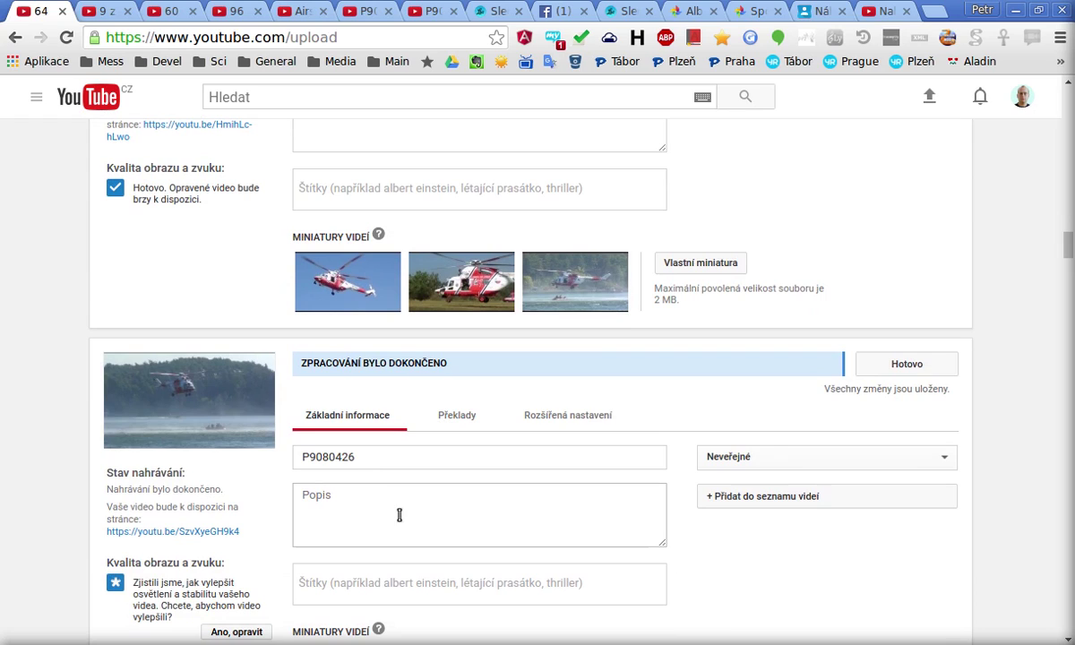
{"action": "scroll", "coordinate": [533, 471], "scroll_direction": "down", "scroll_amount": 1}
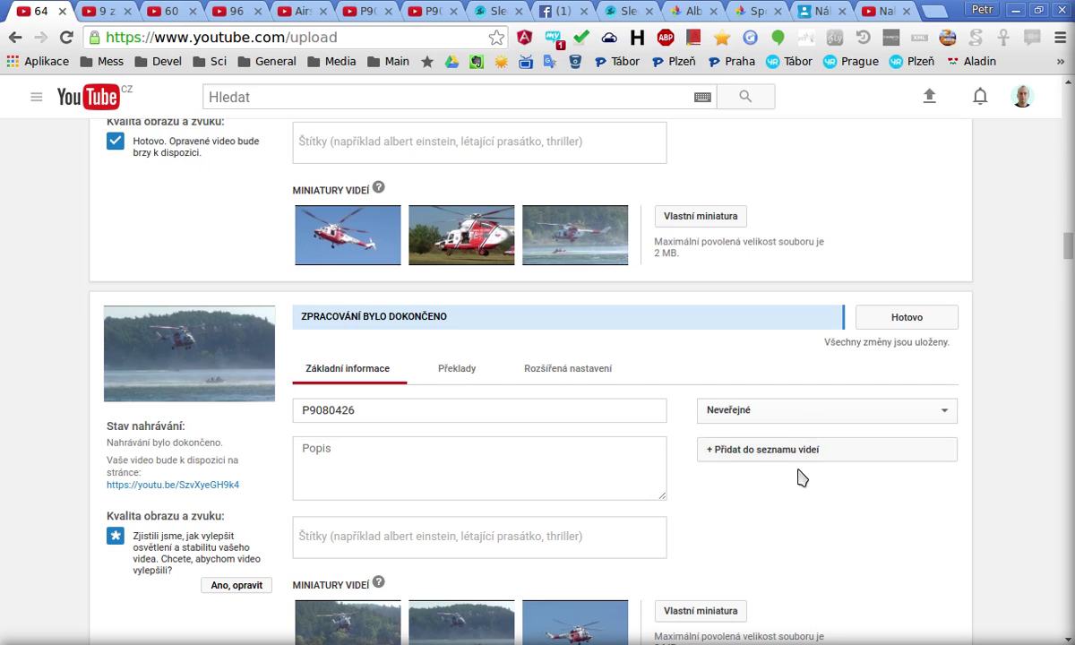
{"action": "scroll", "coordinate": [1001, 475], "scroll_direction": "down", "scroll_amount": 2}
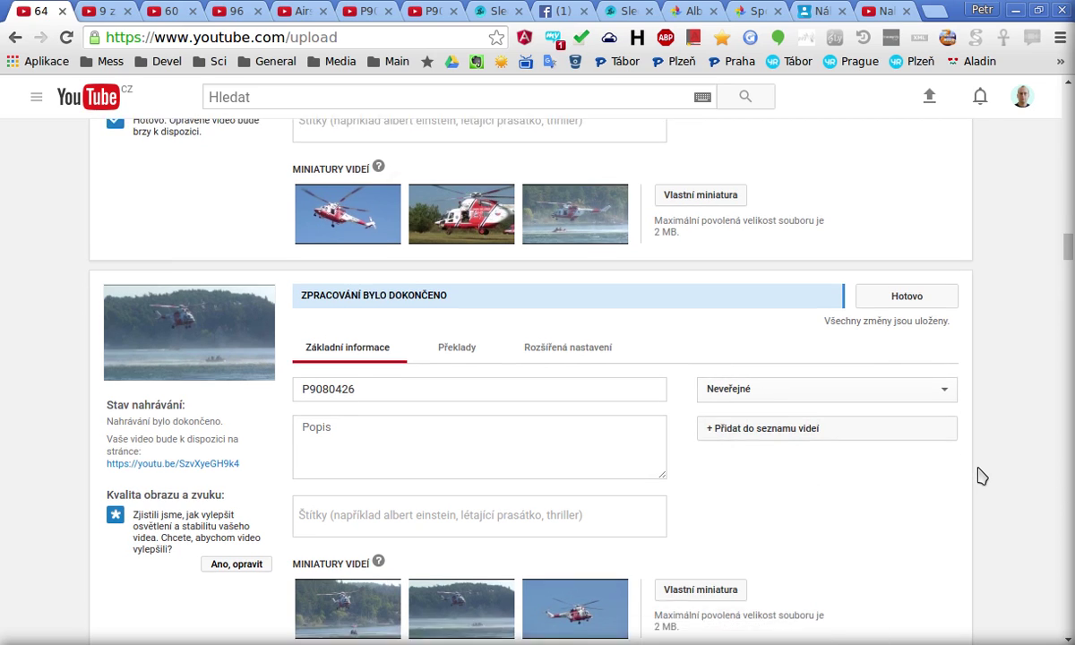
{"action": "scroll", "coordinate": [982, 476], "scroll_direction": "up", "scroll_amount": 1}
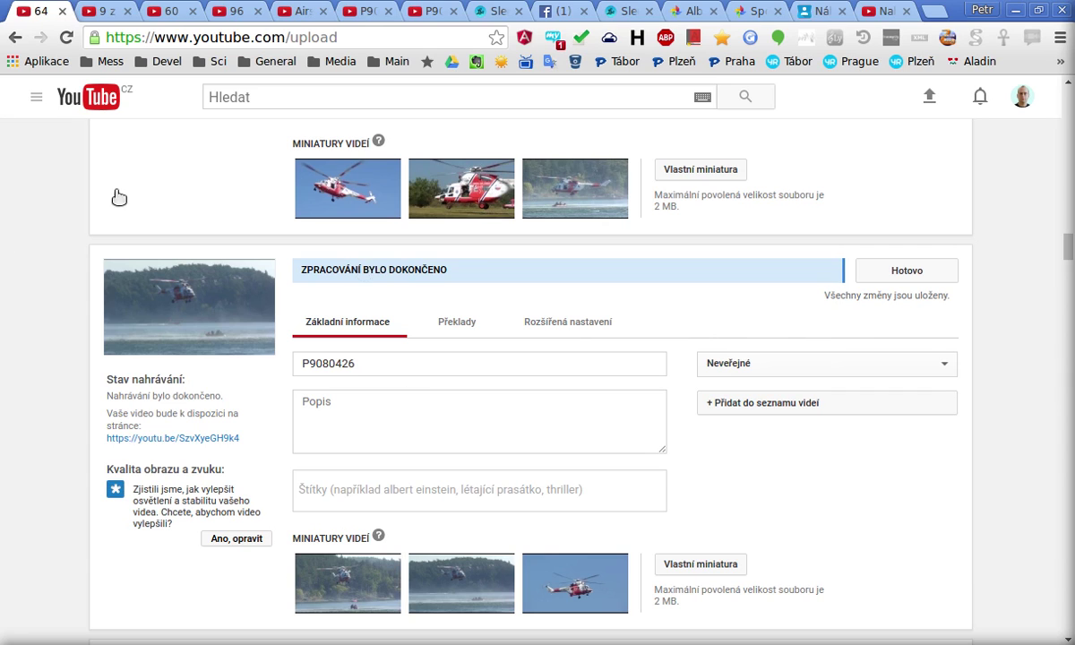
{"action": "scroll", "coordinate": [425, 465], "scroll_direction": "down", "scroll_amount": 1}
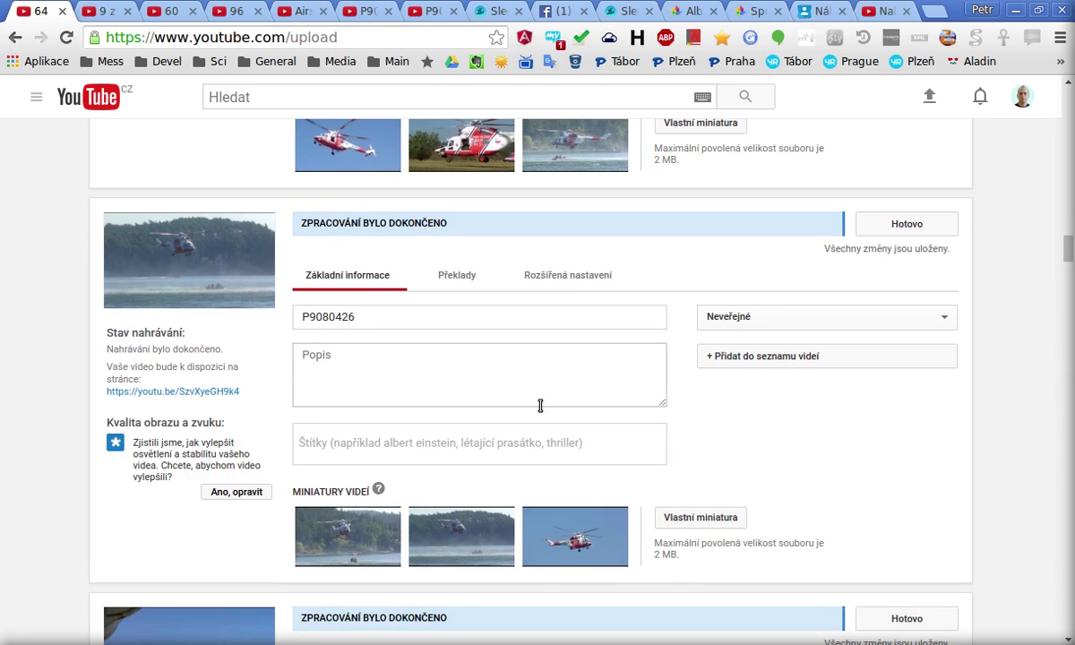
{"action": "scroll", "coordinate": [538, 405], "scroll_direction": "up", "scroll_amount": 5}
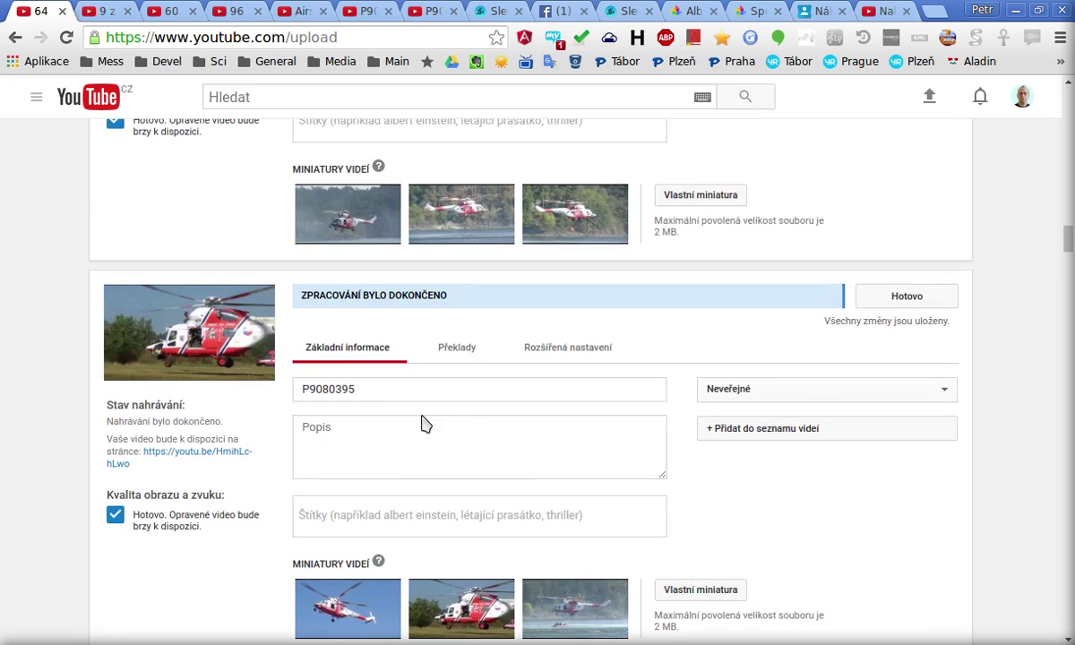
{"action": "scroll", "coordinate": [271, 480], "scroll_direction": "down", "scroll_amount": 3}
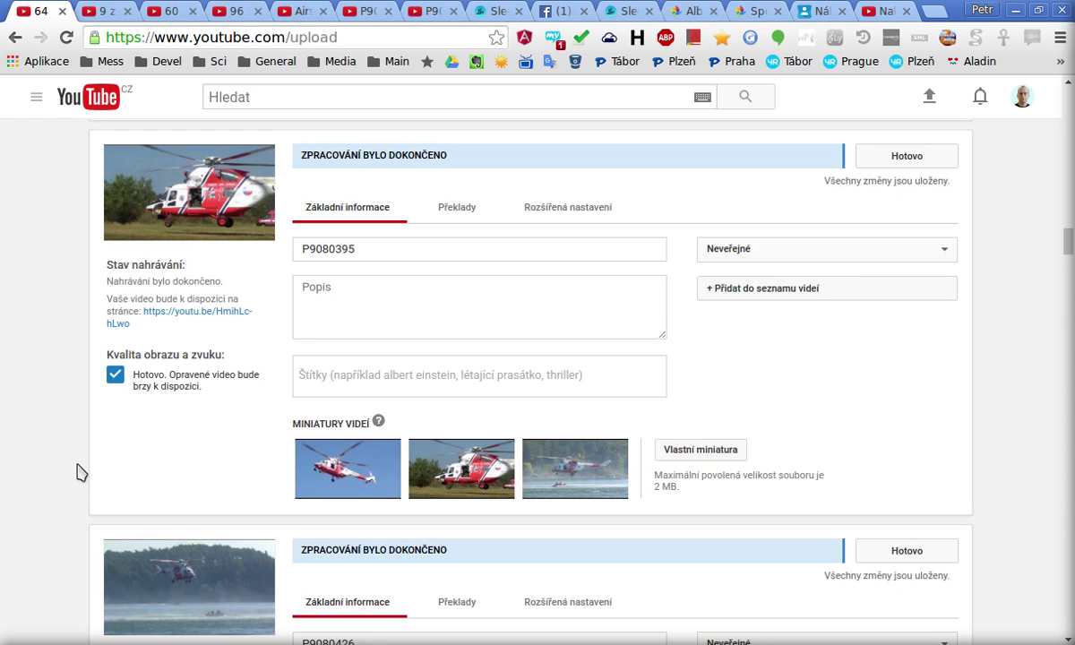
{"action": "scroll", "coordinate": [77, 473], "scroll_direction": "down", "scroll_amount": 3}
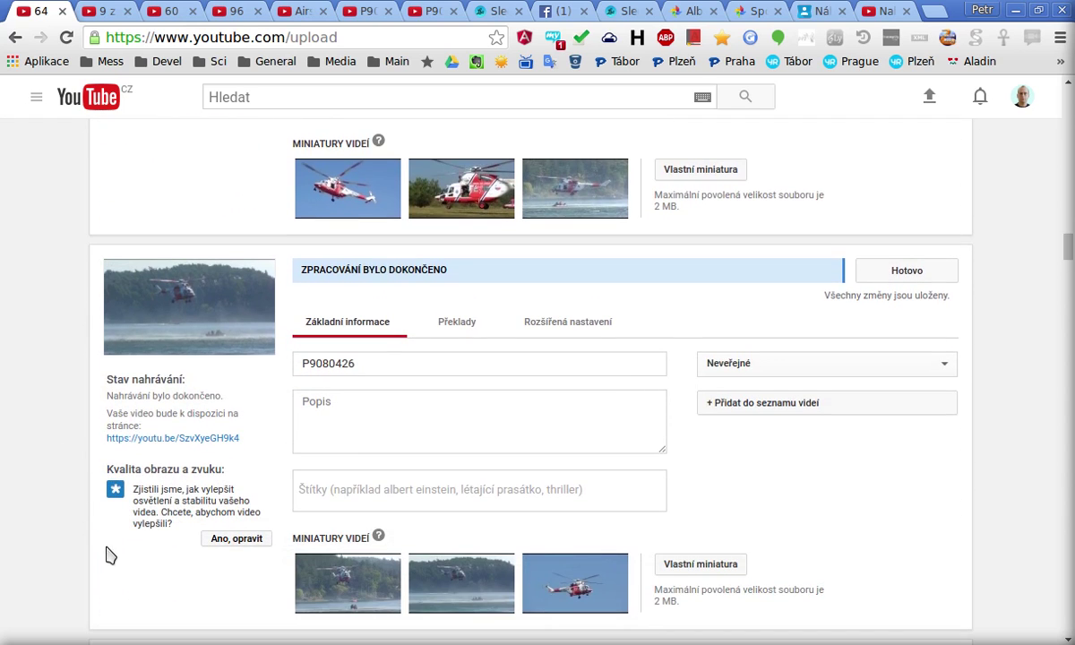
Review the processing status and the picture and sound quality section of video P9080426.
{"action": "scroll", "coordinate": [121, 538], "scroll_direction": "down", "scroll_amount": 1}
{"action": "scroll", "coordinate": [139, 461], "scroll_direction": "up", "scroll_amount": 1}
{"action": "scroll", "coordinate": [147, 451], "scroll_direction": "down", "scroll_amount": 1}
{"action": "left_click_drag", "start_coordinate": [108, 422], "coordinate": [175, 443]}
{"action": "left_click", "coordinate": [175, 442]}
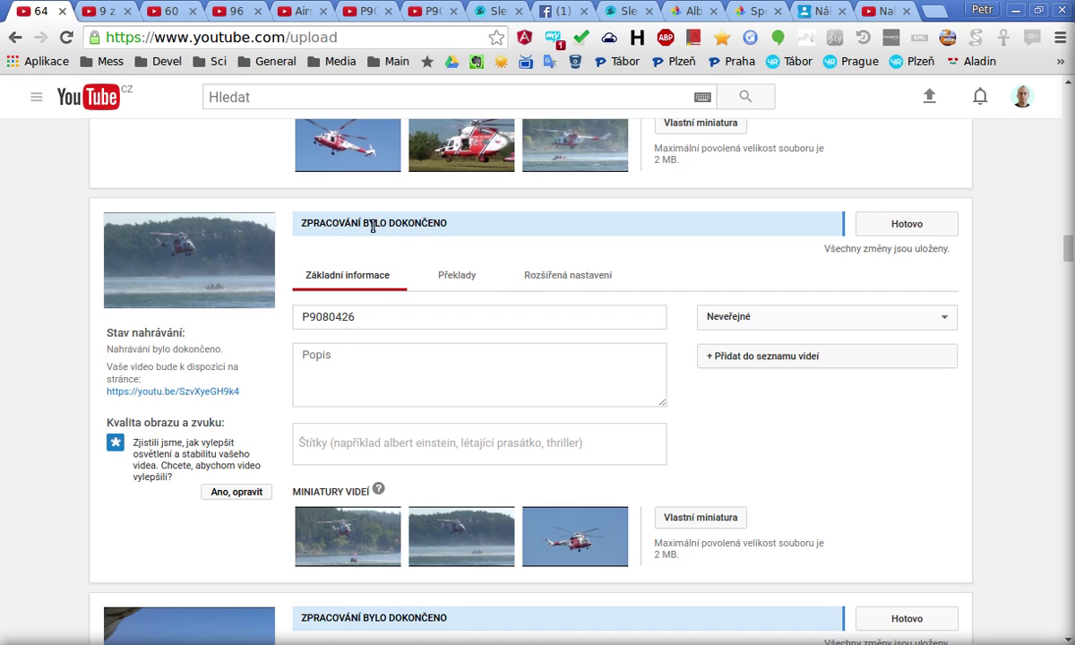
{"action": "left_click_drag", "start_coordinate": [302, 224], "coordinate": [431, 215]}
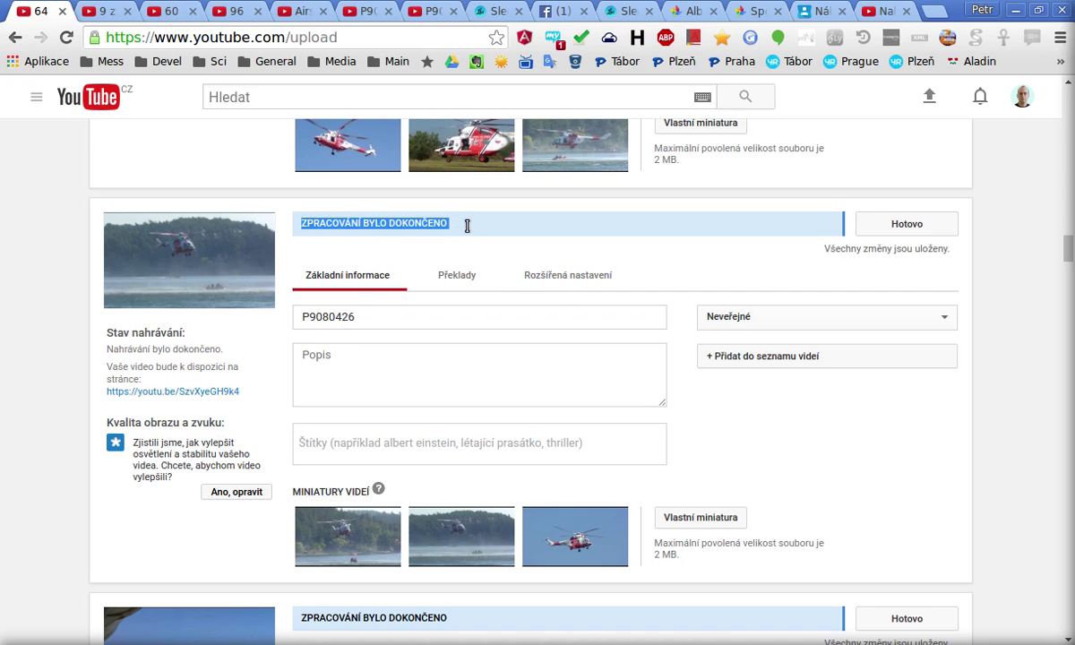
{"action": "left_click", "coordinate": [439, 212]}
{"action": "left_click_drag", "start_coordinate": [330, 208], "coordinate": [497, 209]}
{"action": "left_click", "coordinate": [496, 223]}
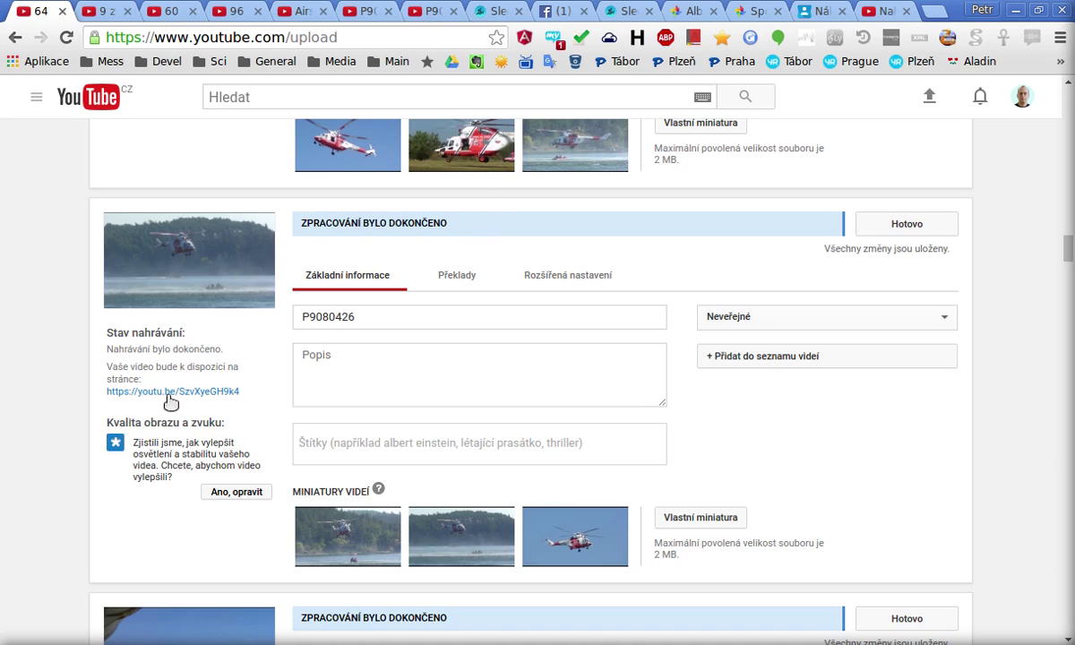
Read the quality improvement suggestion for P9080426, looking up the words "osvětlení" and "stabilitu" in it.
{"action": "left_click_drag", "start_coordinate": [107, 421], "coordinate": [149, 454]}
{"action": "left_click", "coordinate": [151, 426]}
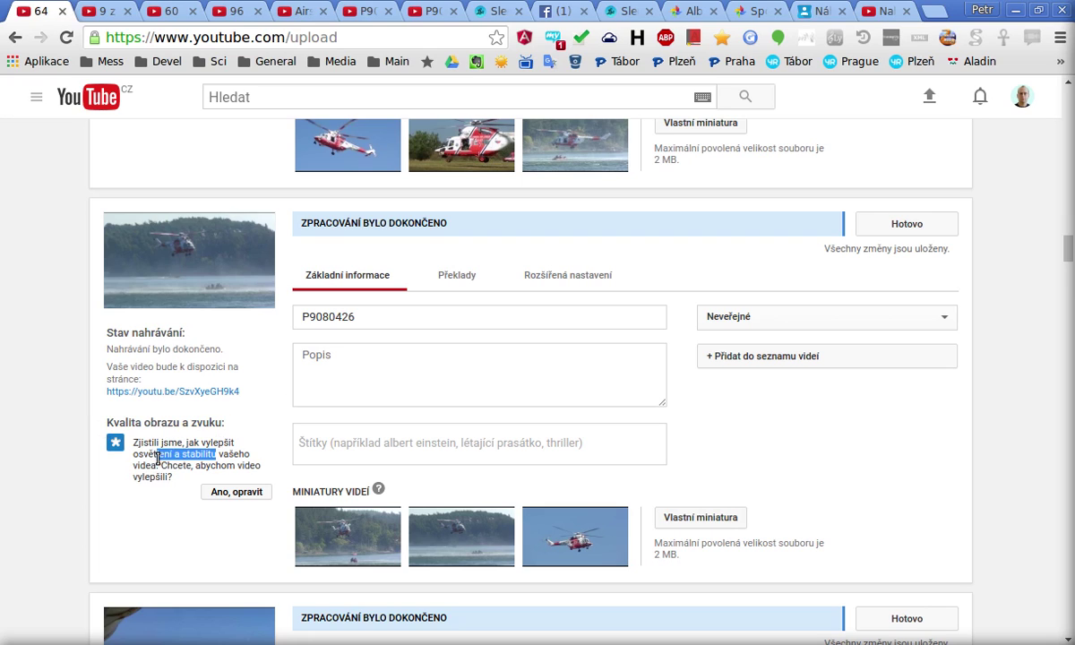
{"action": "left_click", "coordinate": [163, 456]}
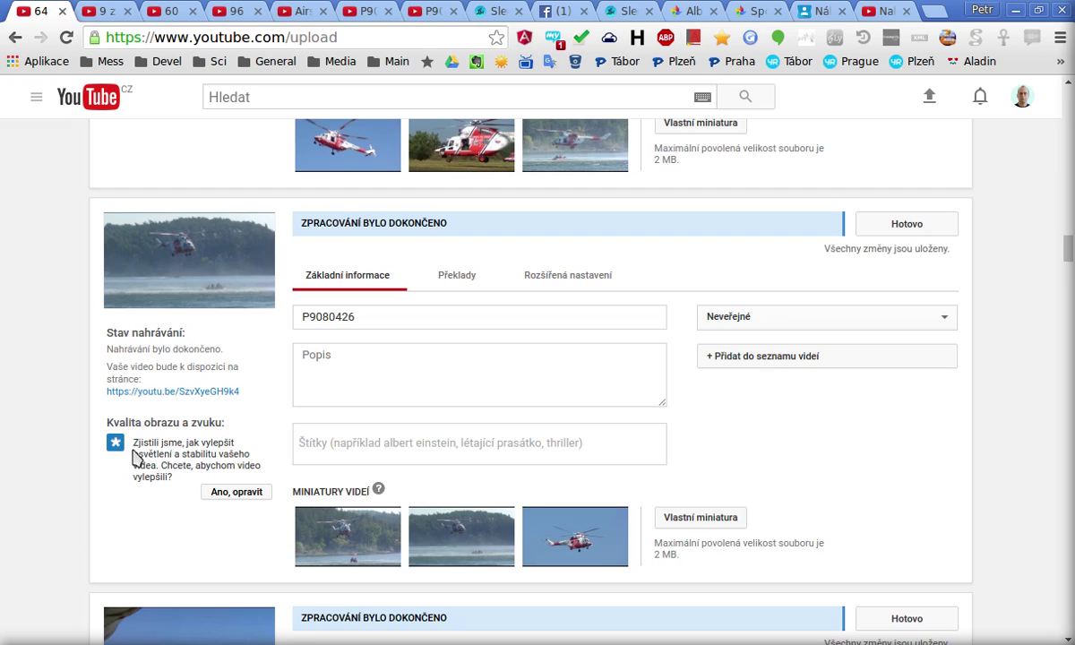
{"action": "left_click_drag", "start_coordinate": [133, 455], "coordinate": [156, 457]}
{"action": "left_click", "coordinate": [201, 445]}
{"action": "double_click", "coordinate": [203, 454]}
{"action": "left_click", "coordinate": [139, 473]}
{"action": "double_click", "coordinate": [152, 454]}
{"action": "left_click", "coordinate": [154, 465]}
{"action": "double_click", "coordinate": [153, 454]}
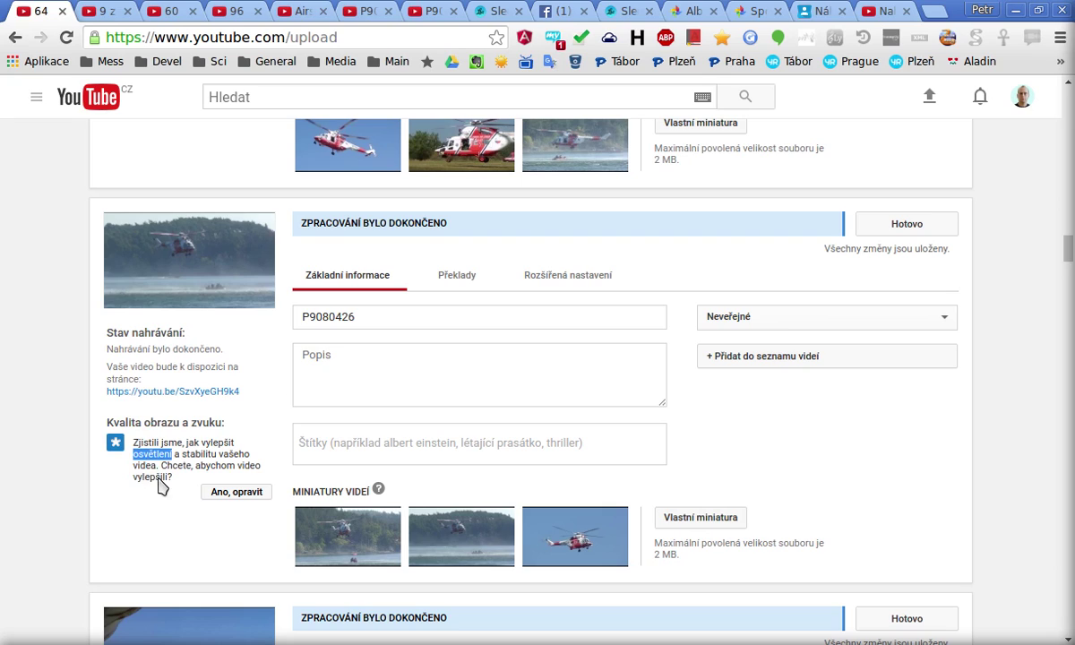
{"action": "left_click", "coordinate": [142, 470]}
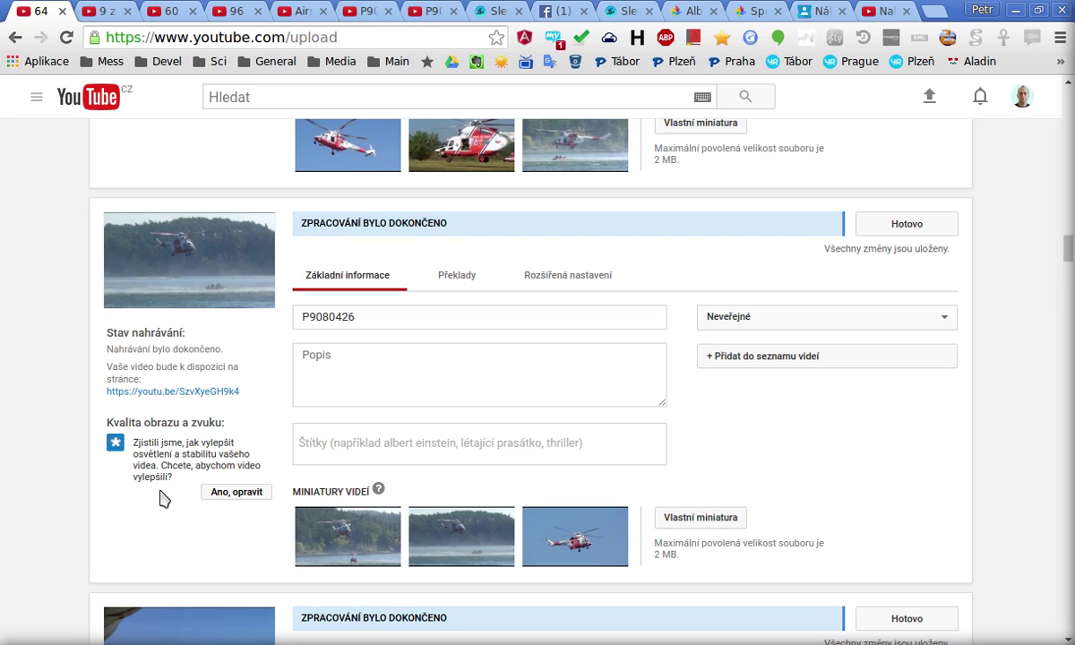
{"action": "double_click", "coordinate": [149, 455]}
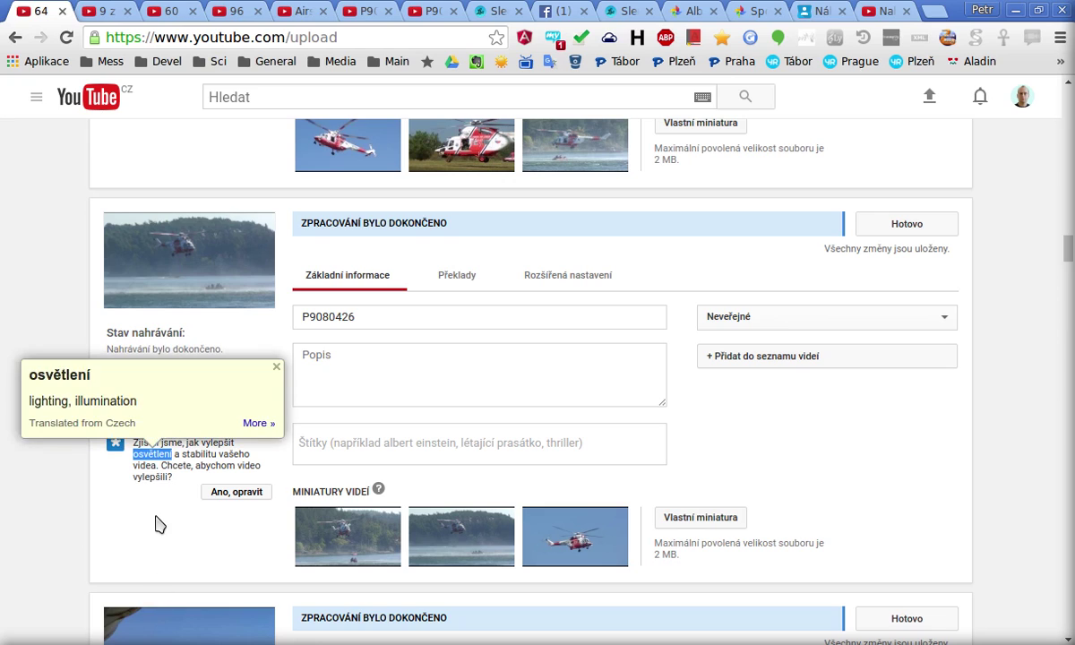
{"action": "left_click", "coordinate": [206, 442]}
{"action": "double_click", "coordinate": [200, 454]}
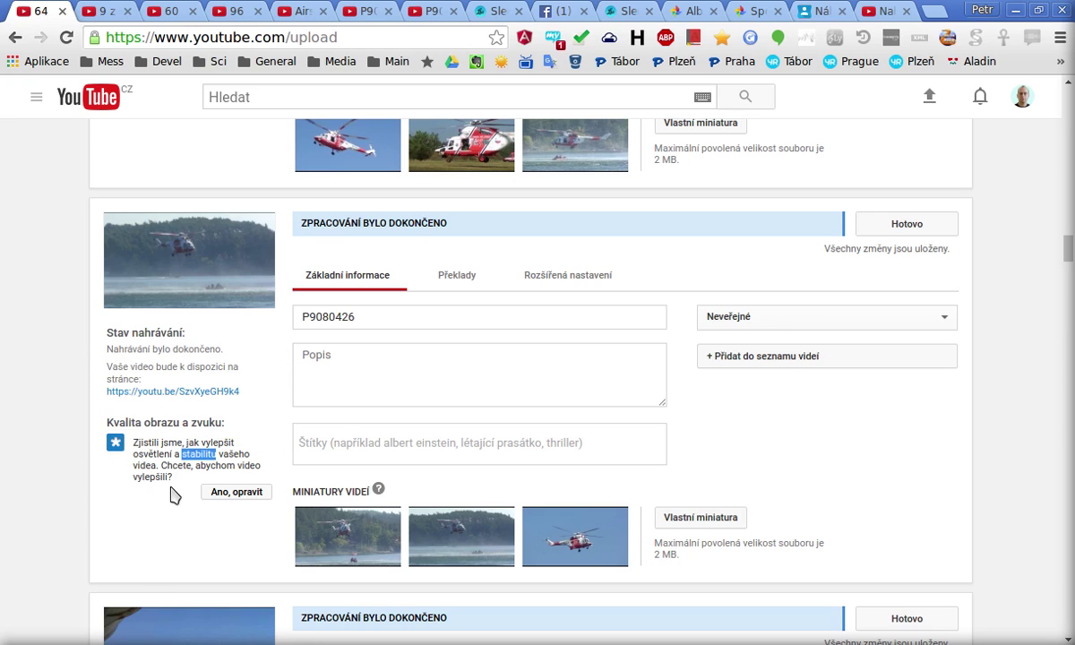
{"action": "left_click", "coordinate": [158, 478]}
{"action": "left_click_drag", "start_coordinate": [147, 454], "coordinate": [210, 467]}
{"action": "left_click", "coordinate": [179, 484]}
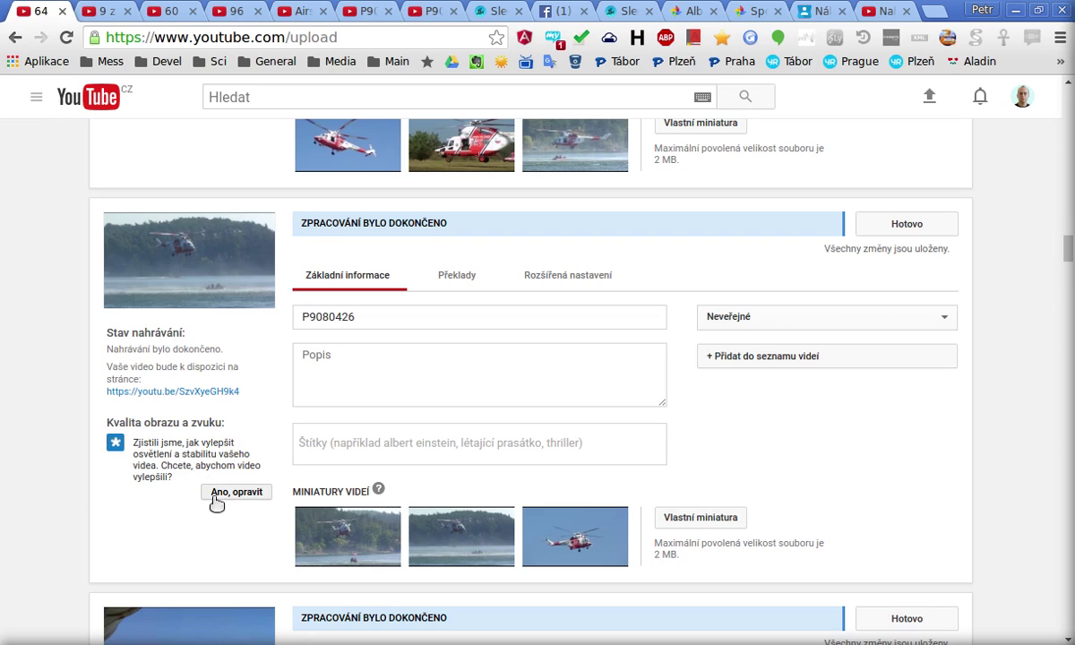
View the already corrected video P9080395 on its watch page, pause it, and close that page.
{"action": "scroll", "coordinate": [166, 413], "scroll_direction": "up", "scroll_amount": 5}
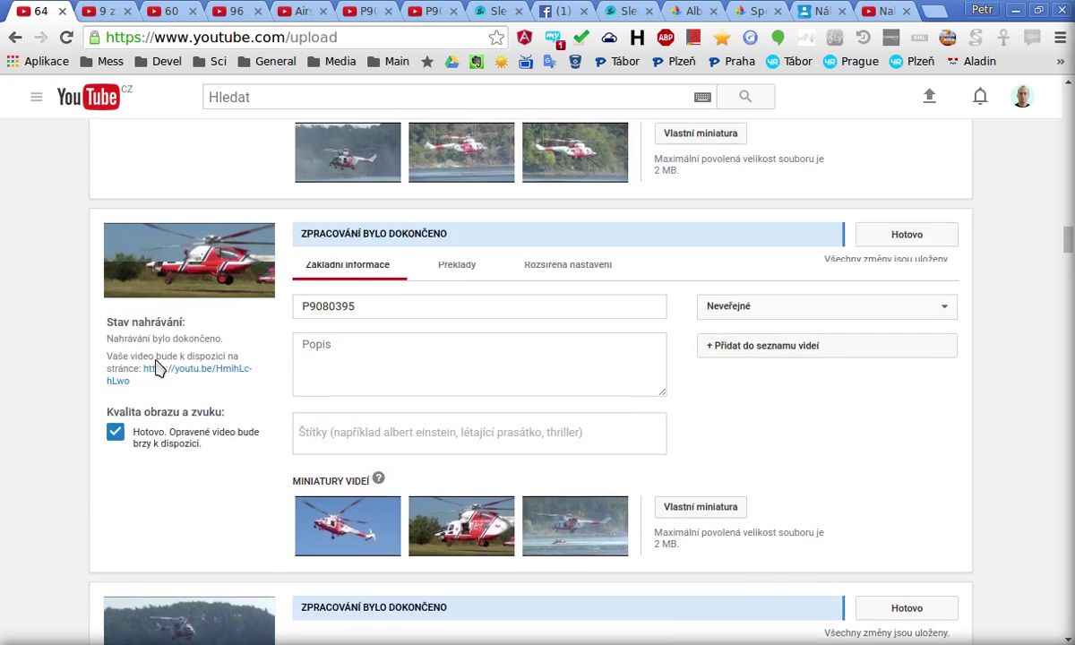
{"action": "scroll", "coordinate": [156, 367], "scroll_direction": "up", "scroll_amount": 1}
{"action": "left_click", "coordinate": [198, 451]}
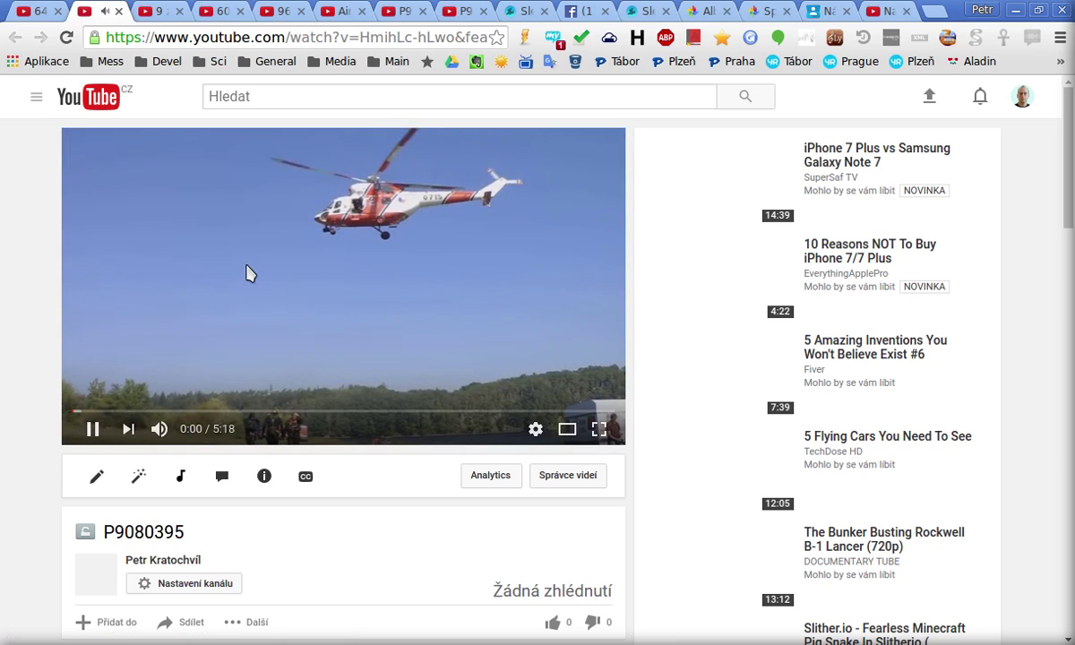
{"action": "left_click", "coordinate": [368, 229]}
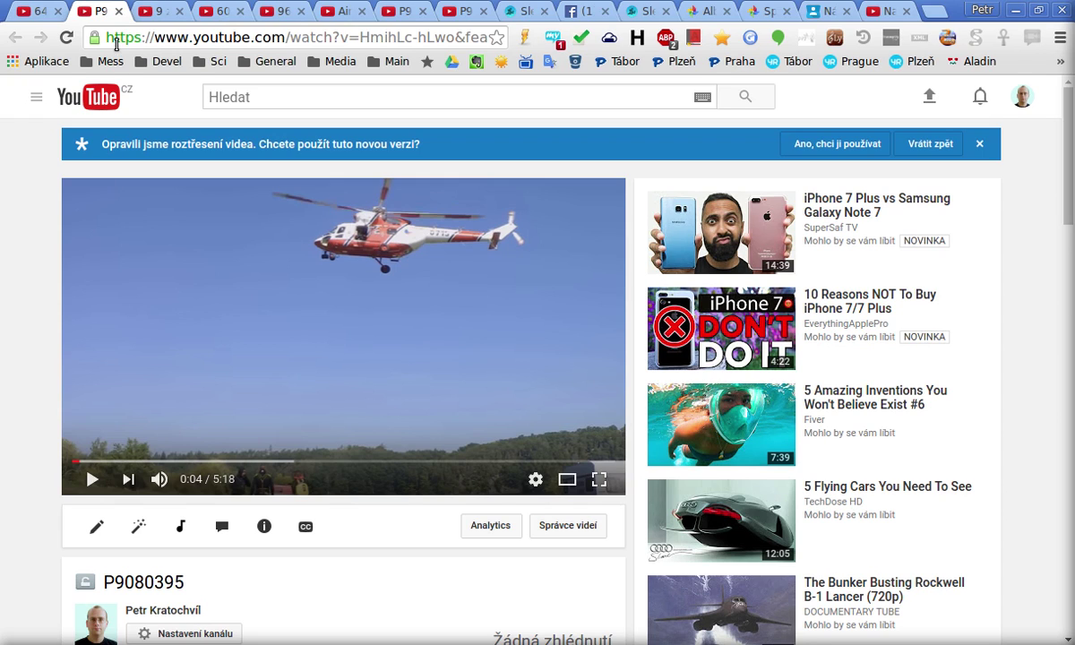
{"action": "key", "text": "ctrl+w"}
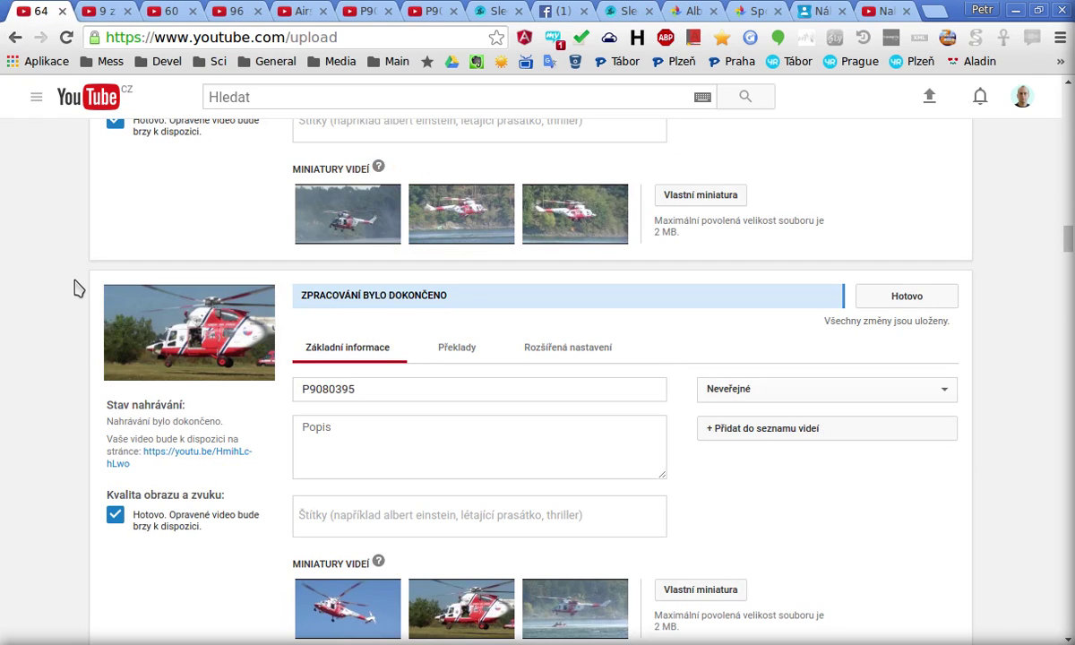
Open the watch page of video P9080426 separately from its upload entry and pause the playback.
{"action": "scroll", "coordinate": [76, 289], "scroll_direction": "down", "scroll_amount": 1}
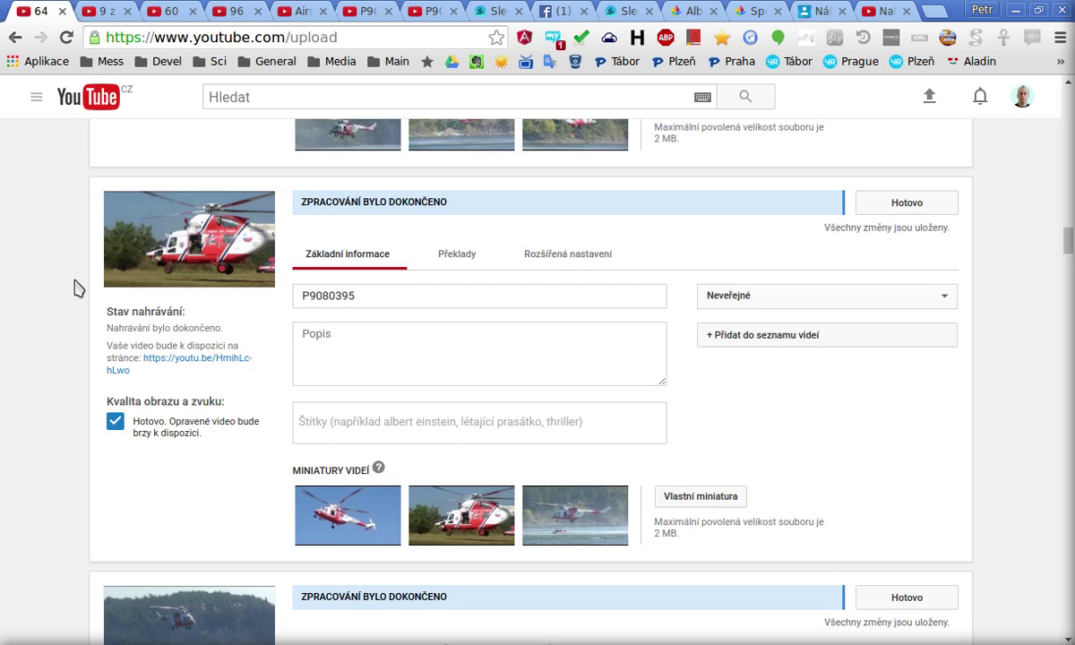
{"action": "scroll", "coordinate": [76, 289], "scroll_direction": "down", "scroll_amount": 2}
{"action": "scroll", "coordinate": [76, 288], "scroll_direction": "down", "scroll_amount": 1}
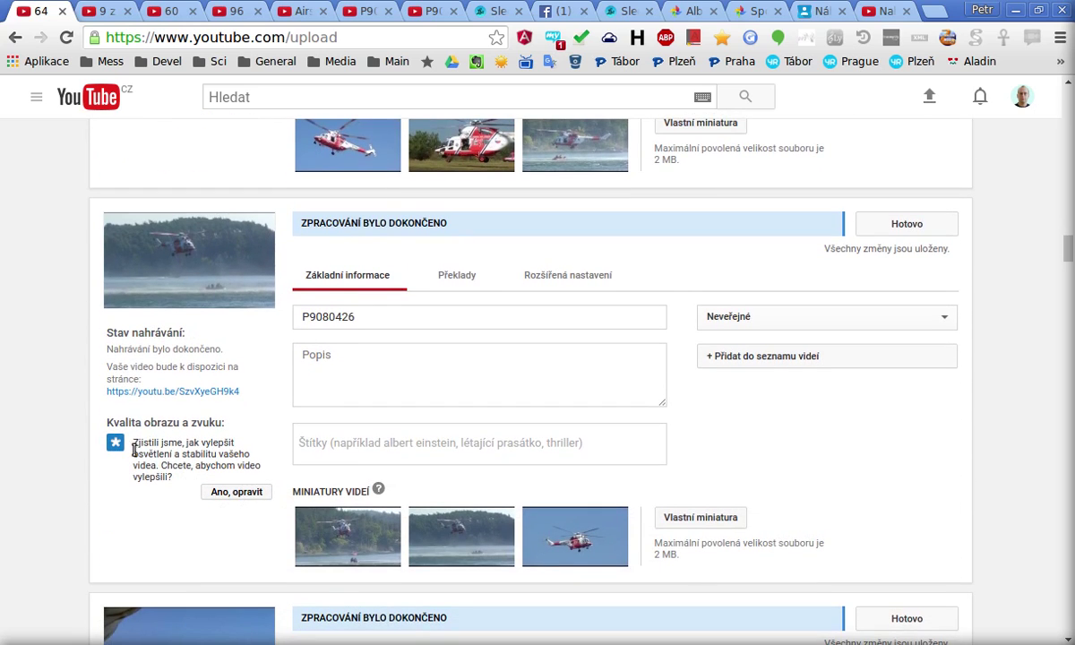
{"action": "scroll", "coordinate": [170, 425], "scroll_direction": "down", "scroll_amount": 1}
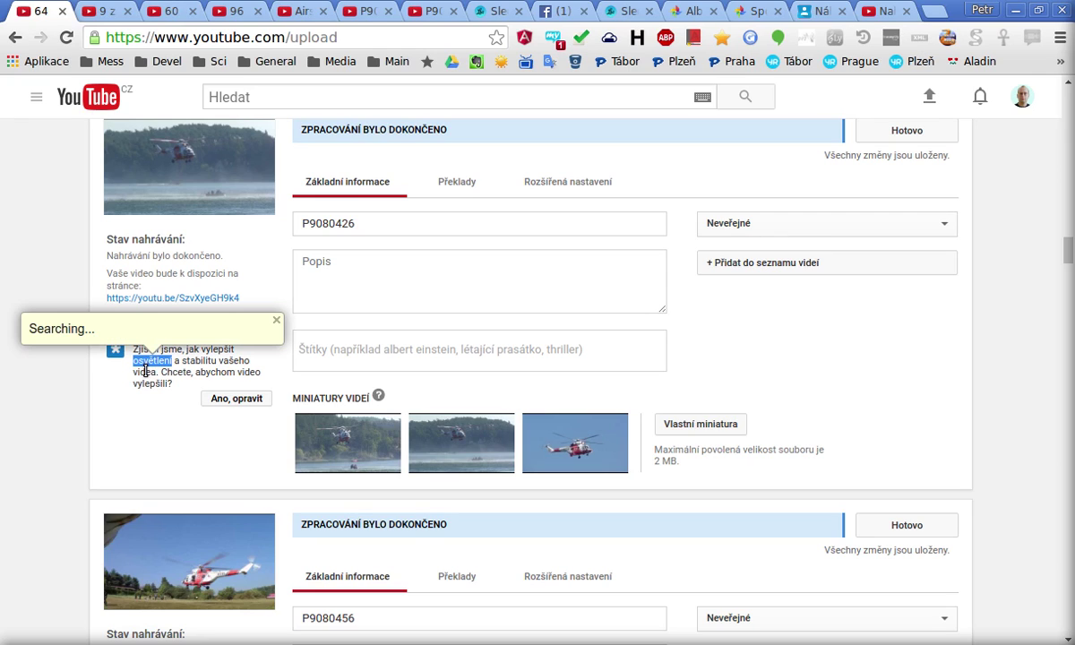
{"action": "left_click", "coordinate": [145, 370]}
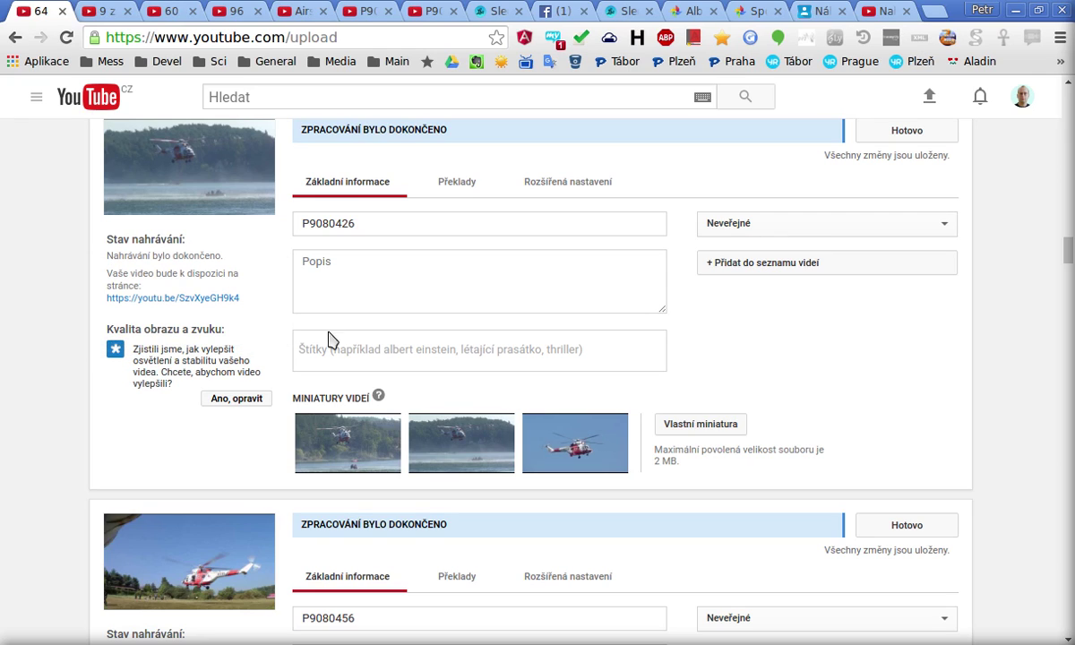
{"action": "middle_click", "coordinate": [187, 168]}
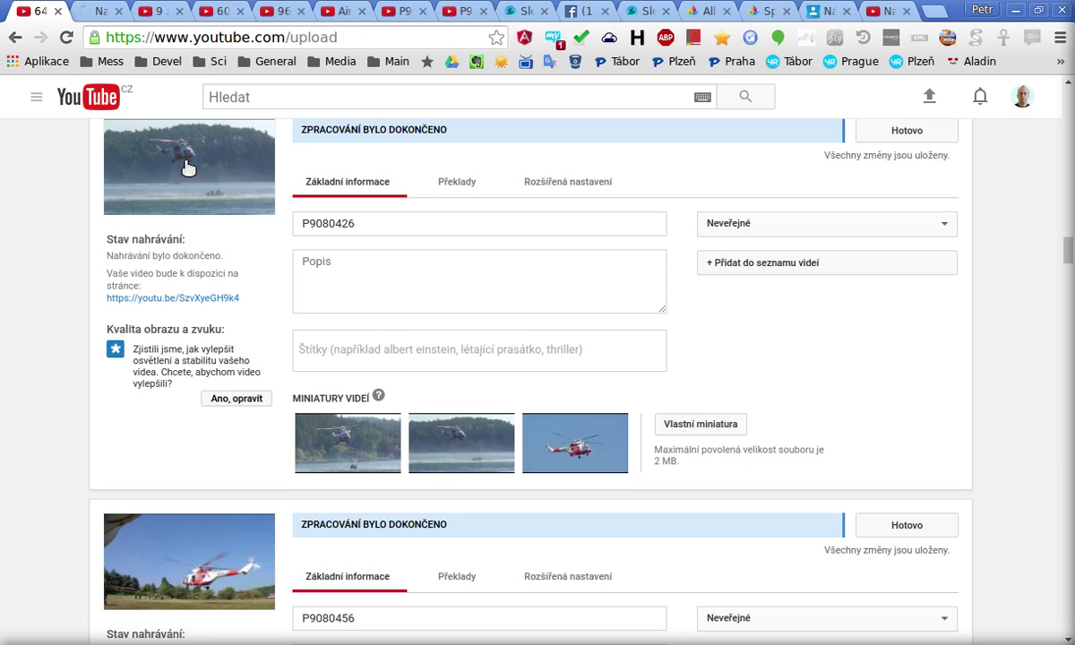
{"action": "left_click", "coordinate": [90, 10]}
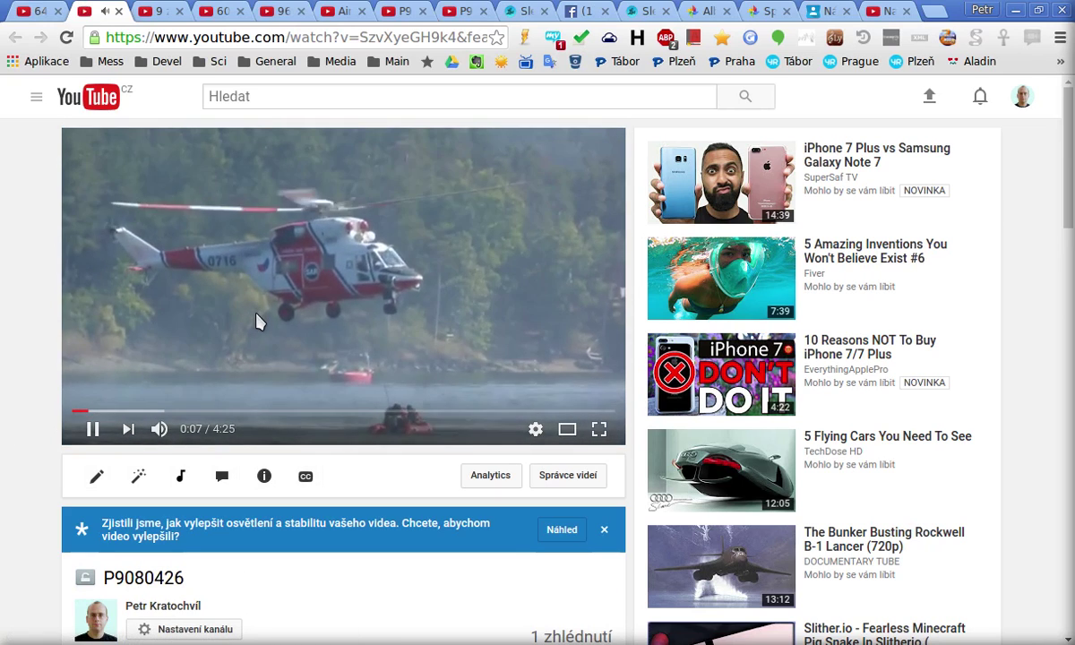
{"action": "left_click", "coordinate": [256, 320]}
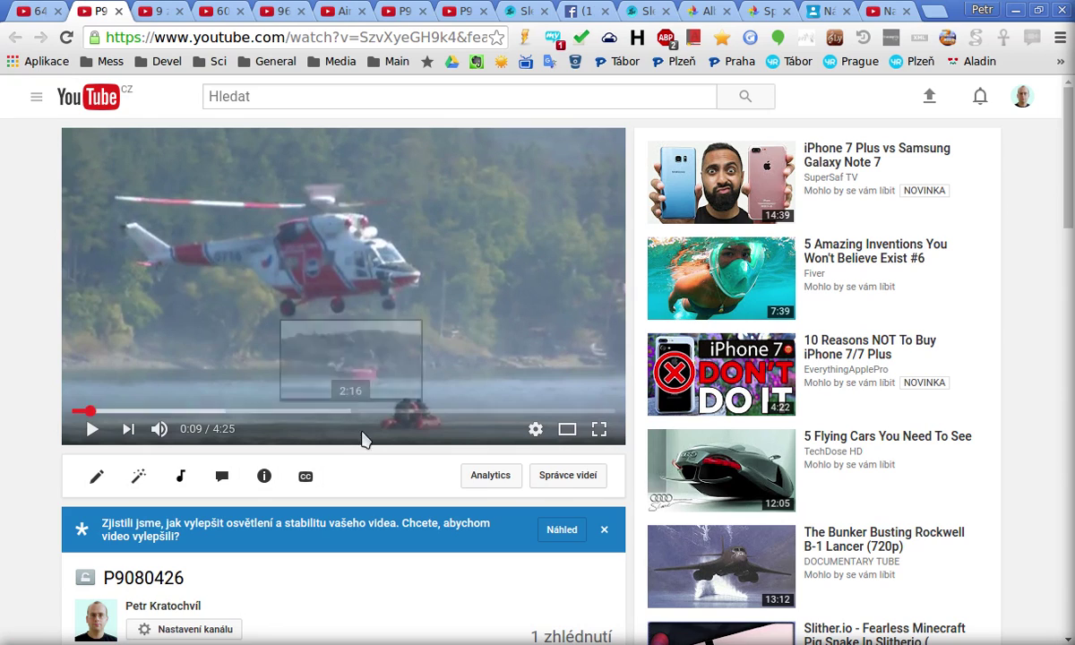
Read the lighting and stability suggestion below video P9080426, and open the video's enhancements (Vylepšení) editor.
{"action": "key", "text": "F5"}
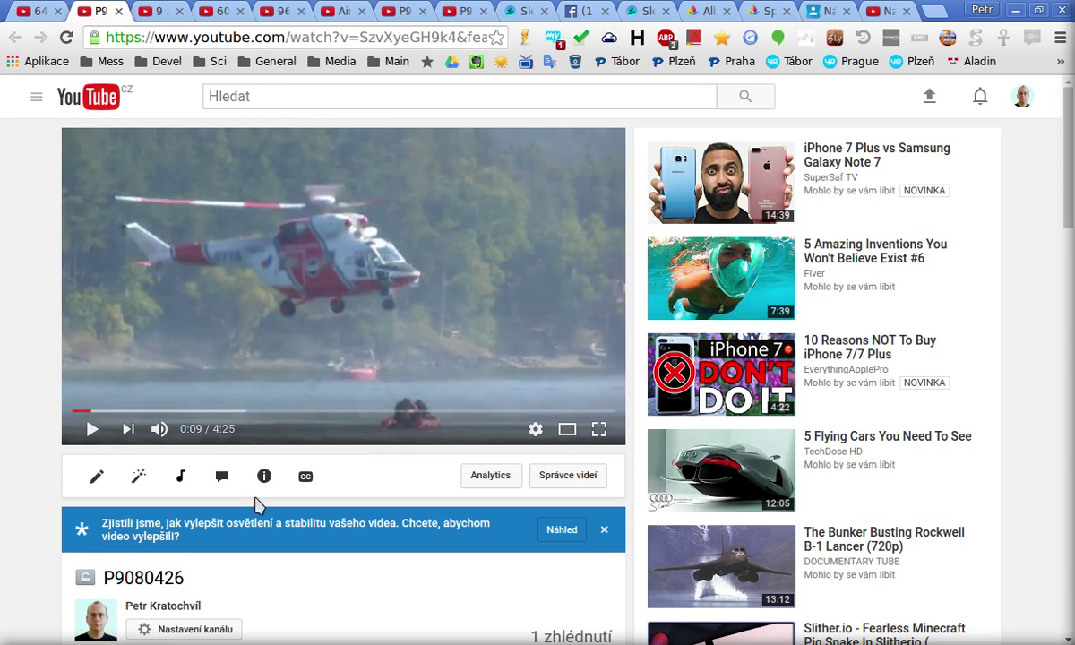
{"action": "double_click", "coordinate": [305, 566]}
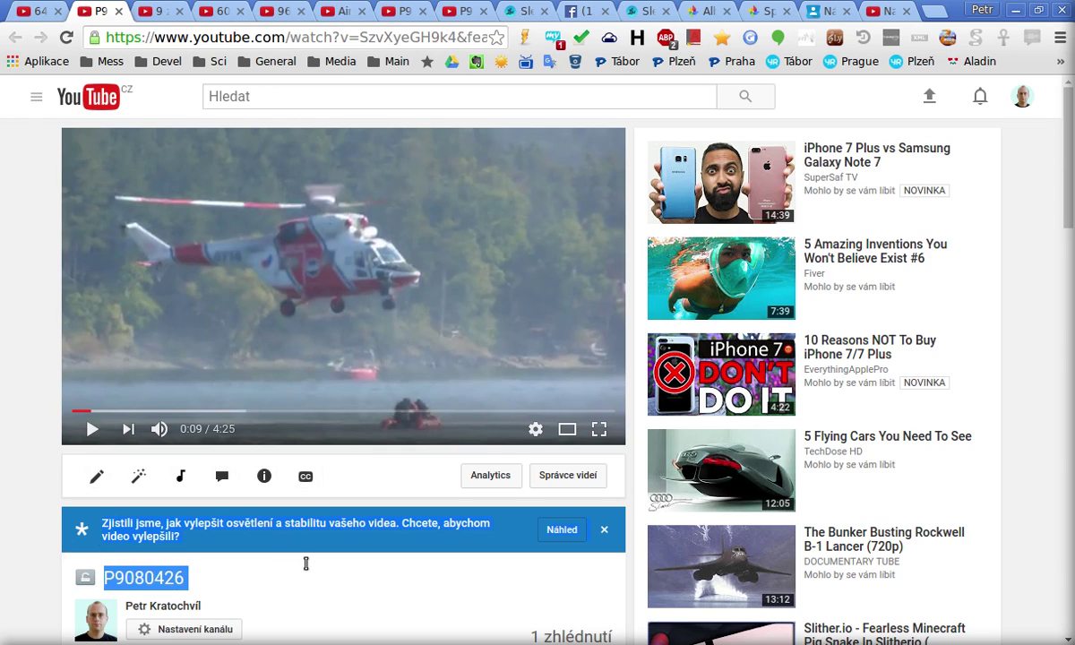
{"action": "left_click", "coordinate": [279, 531]}
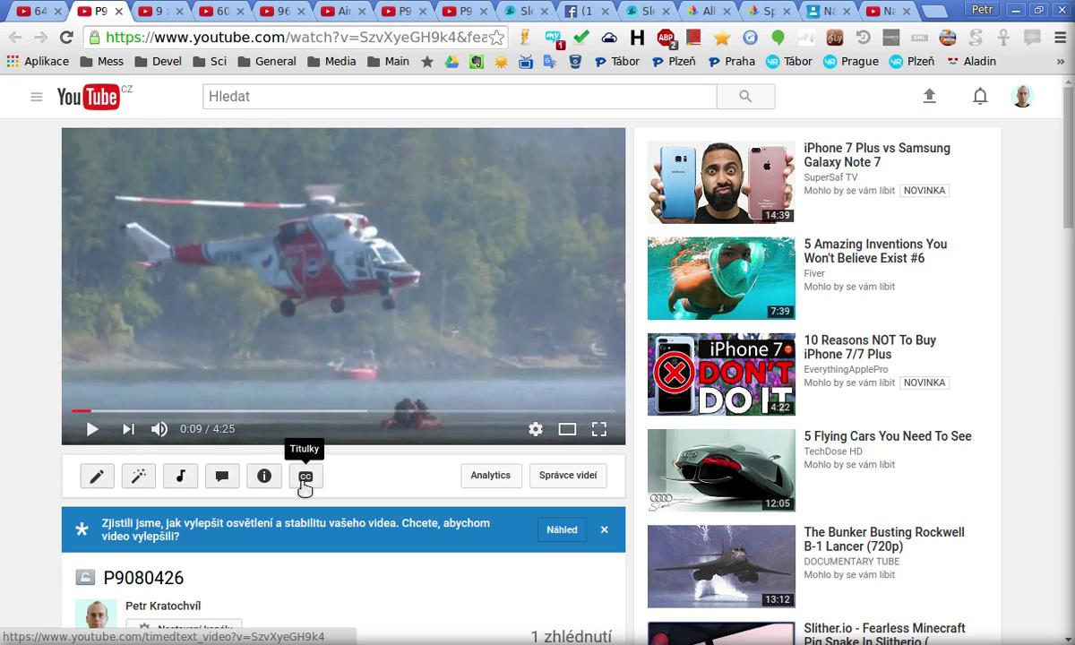
{"action": "left_click", "coordinate": [139, 477]}
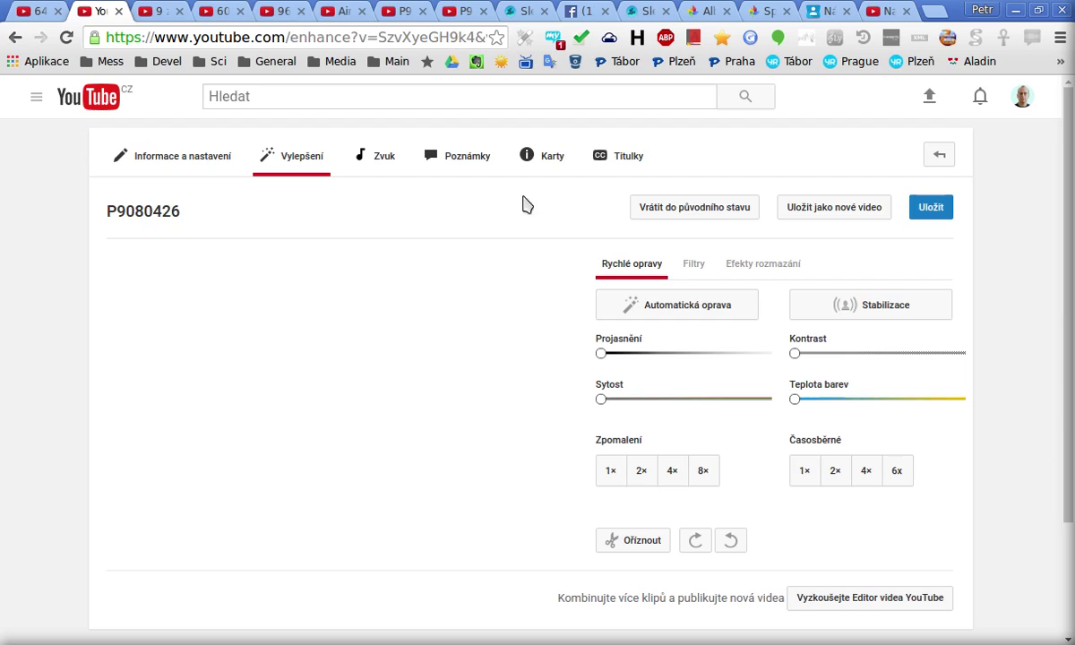
Look through the Filtry and Efekty rozmazání options for P9080426, pause the preview, and return to Rychlé opravy.
{"action": "left_click", "coordinate": [388, 155]}
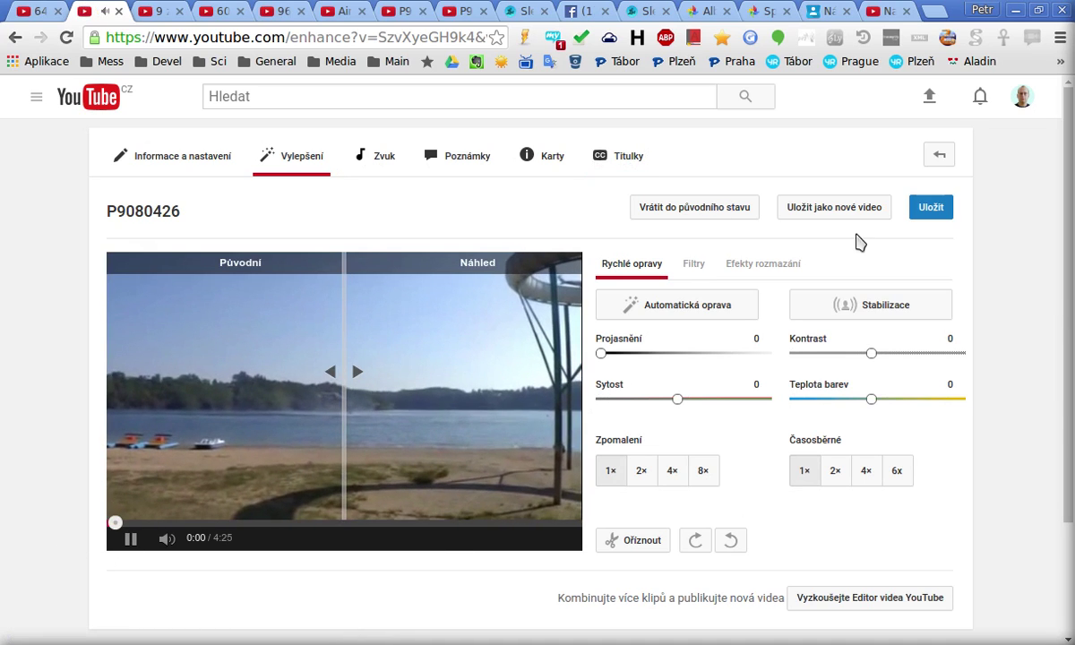
{"action": "left_click", "coordinate": [695, 264]}
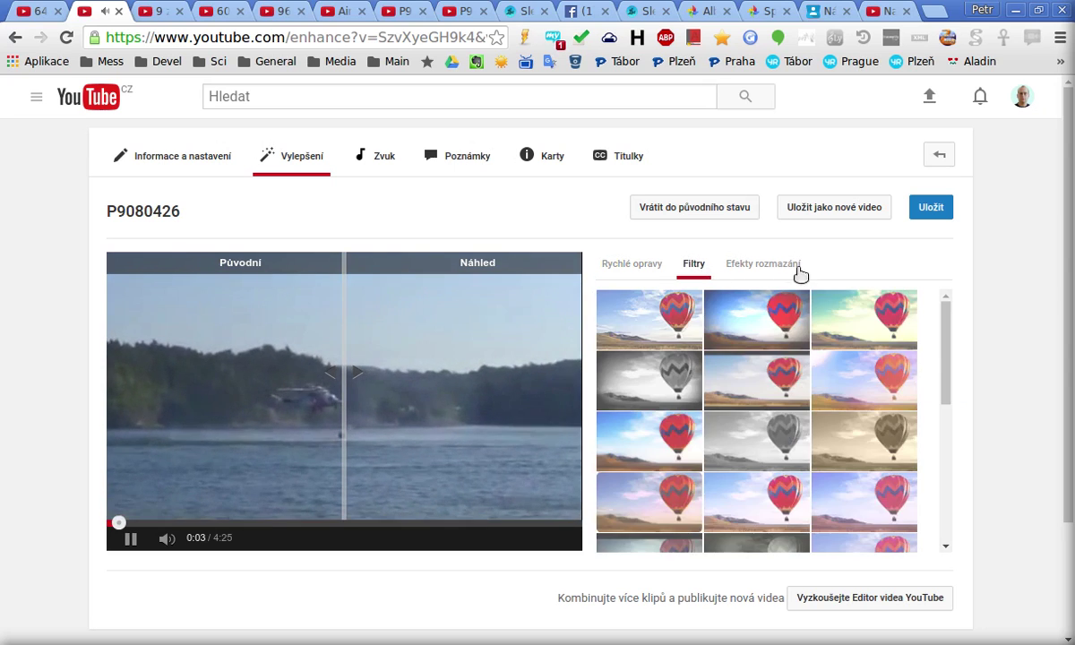
{"action": "left_click", "coordinate": [782, 272]}
{"action": "left_click", "coordinate": [695, 267]}
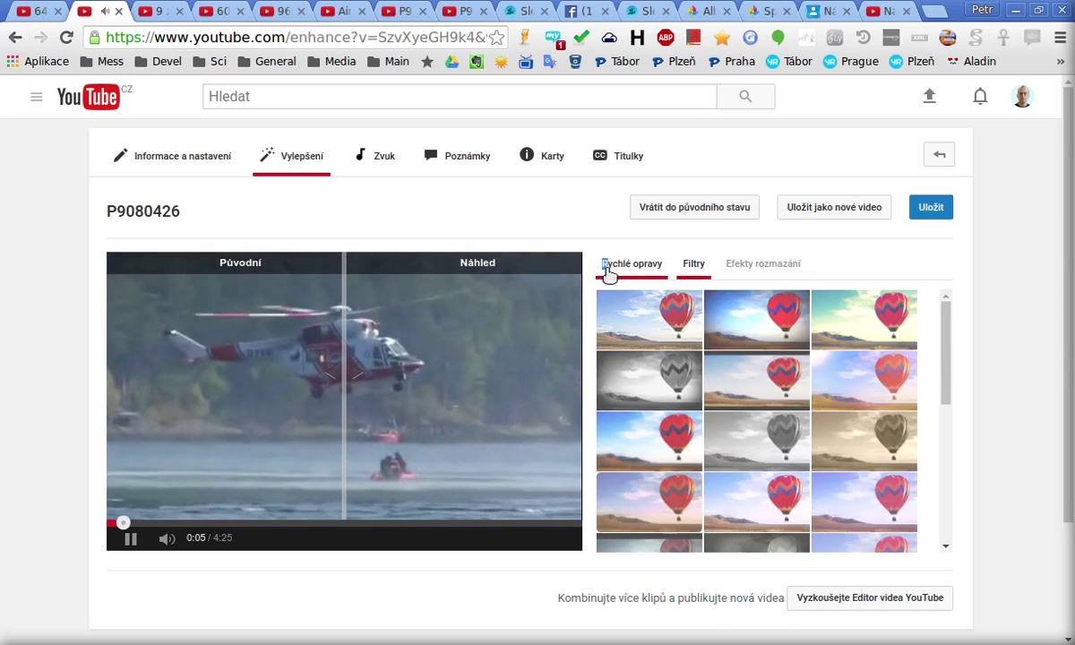
{"action": "left_click", "coordinate": [608, 269]}
{"action": "left_click", "coordinate": [131, 539]}
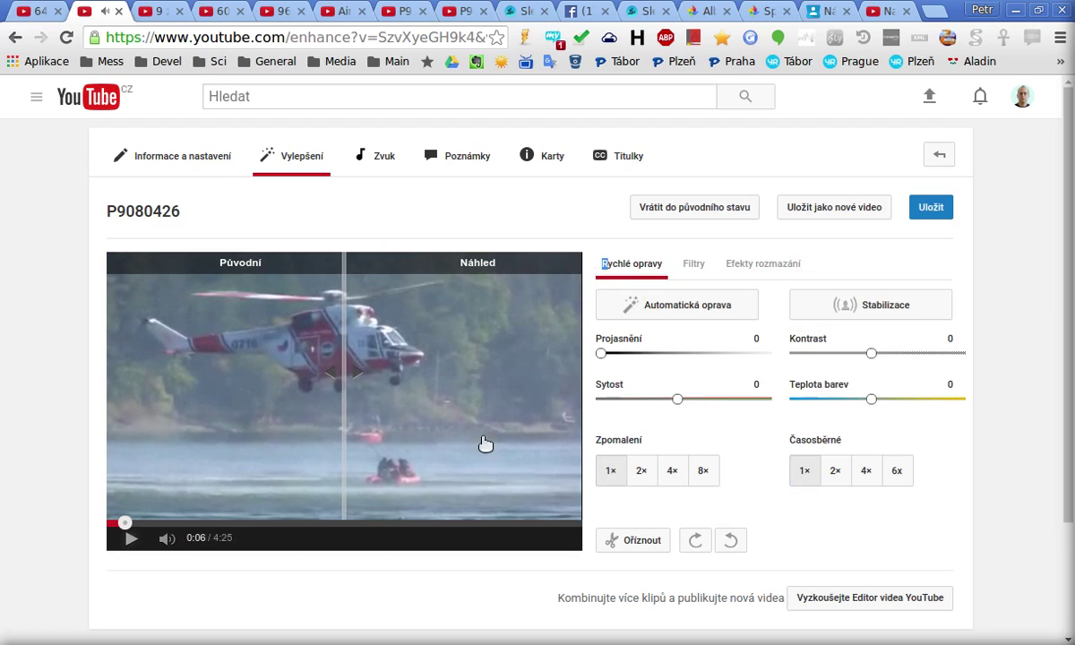
{"action": "left_click", "coordinate": [746, 274]}
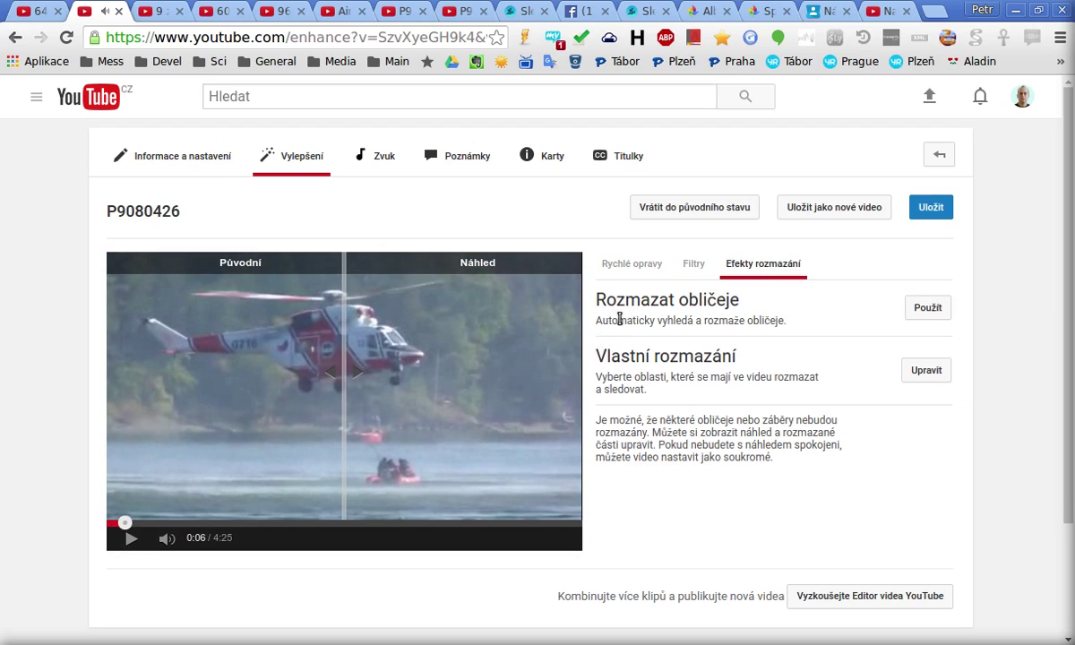
{"action": "left_click", "coordinate": [621, 265]}
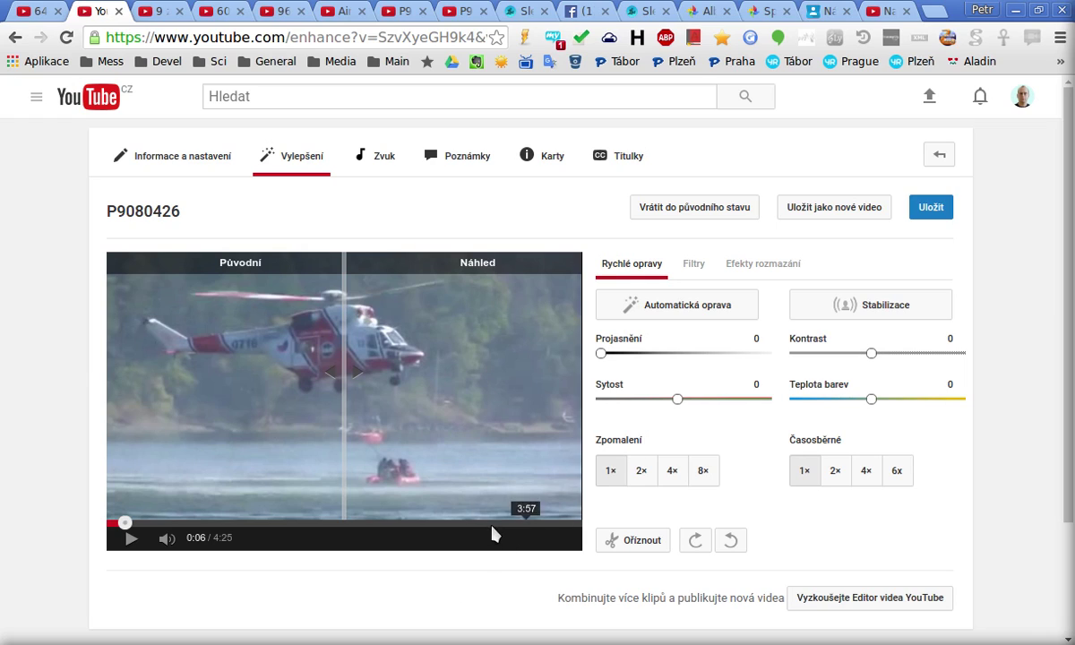
Enable Stabilizace for P9080426 and compare the original with the preview by shifting the split line across the picture.
{"action": "left_click", "coordinate": [877, 316]}
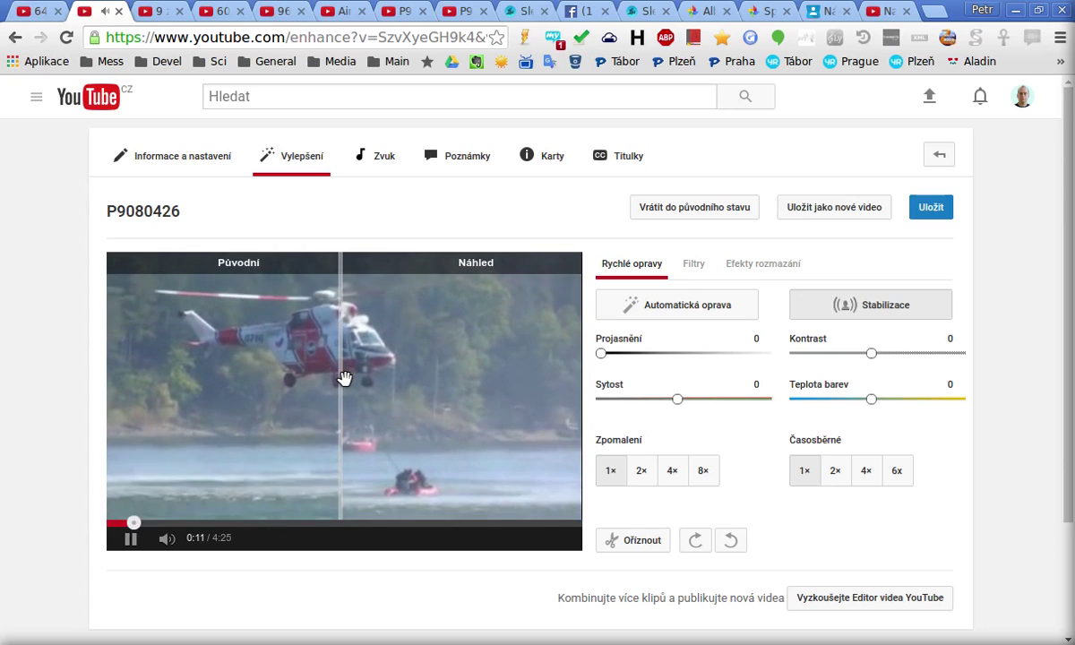
{"action": "left_click_drag", "start_coordinate": [344, 377], "coordinate": [579, 367]}
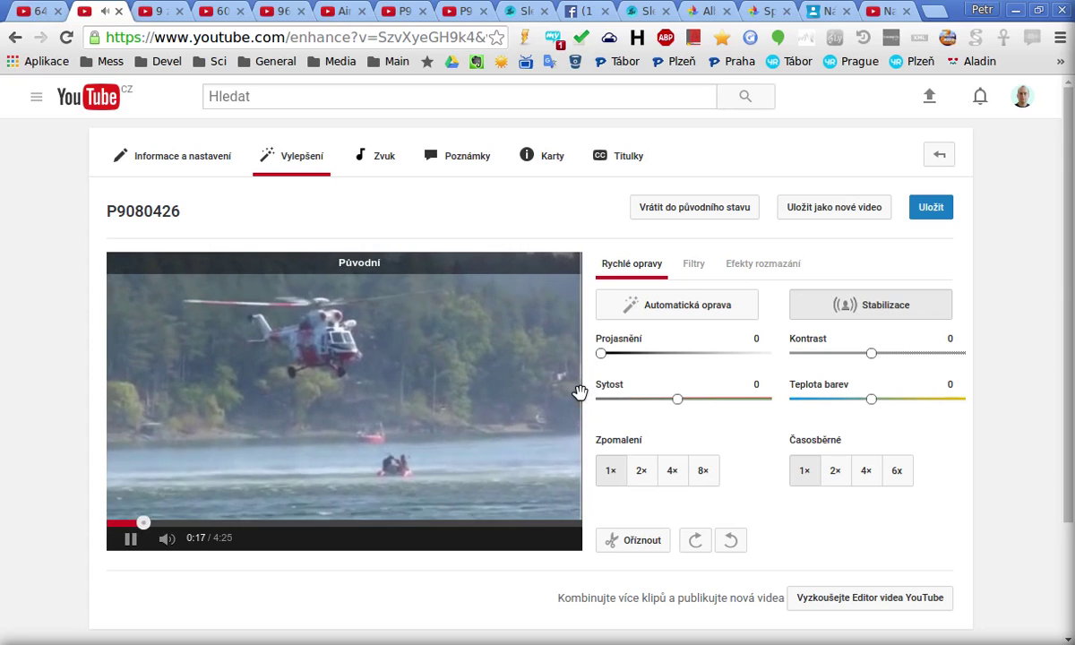
{"action": "left_click_drag", "start_coordinate": [579, 393], "coordinate": [88, 396]}
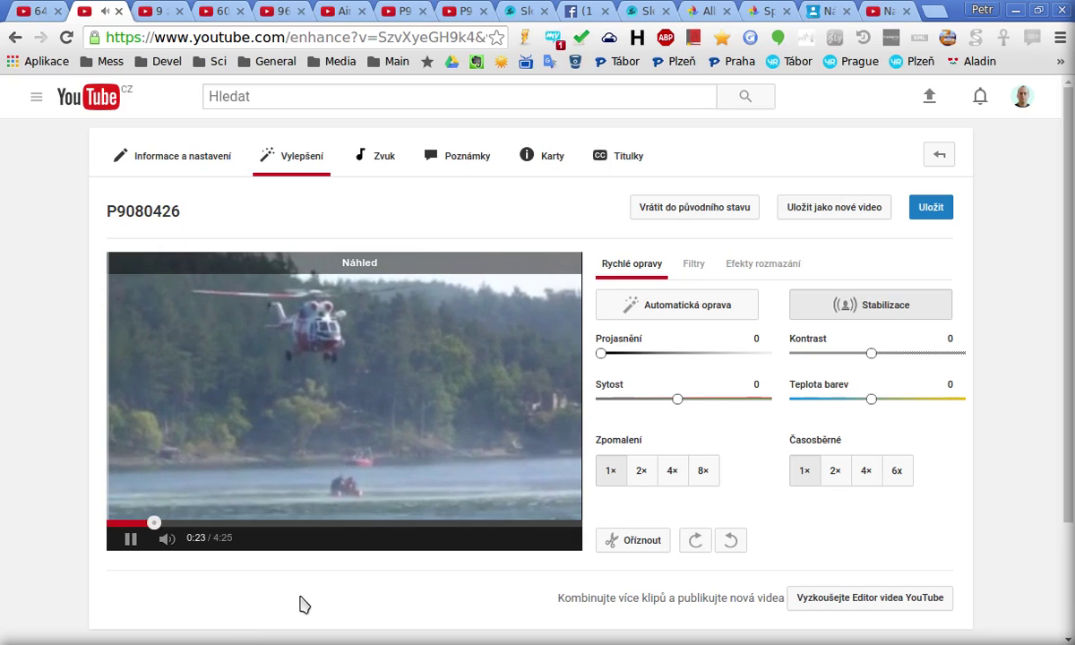
{"action": "left_click_drag", "start_coordinate": [107, 400], "coordinate": [345, 415]}
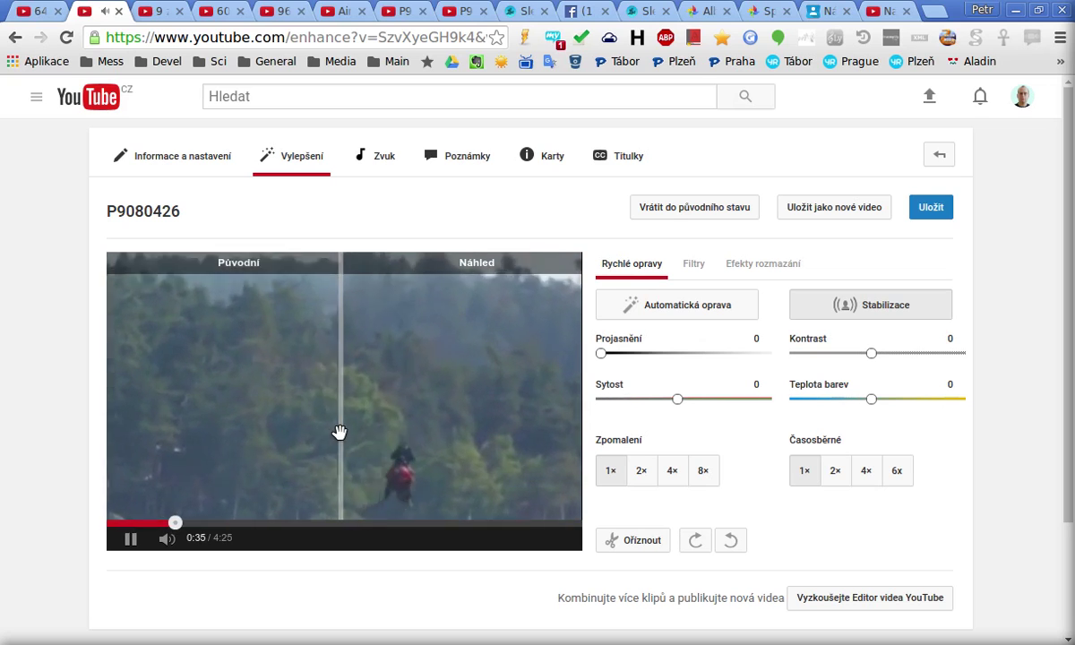
{"action": "left_click", "coordinate": [338, 428]}
{"action": "left_click_drag", "start_coordinate": [338, 433], "coordinate": [111, 407]}
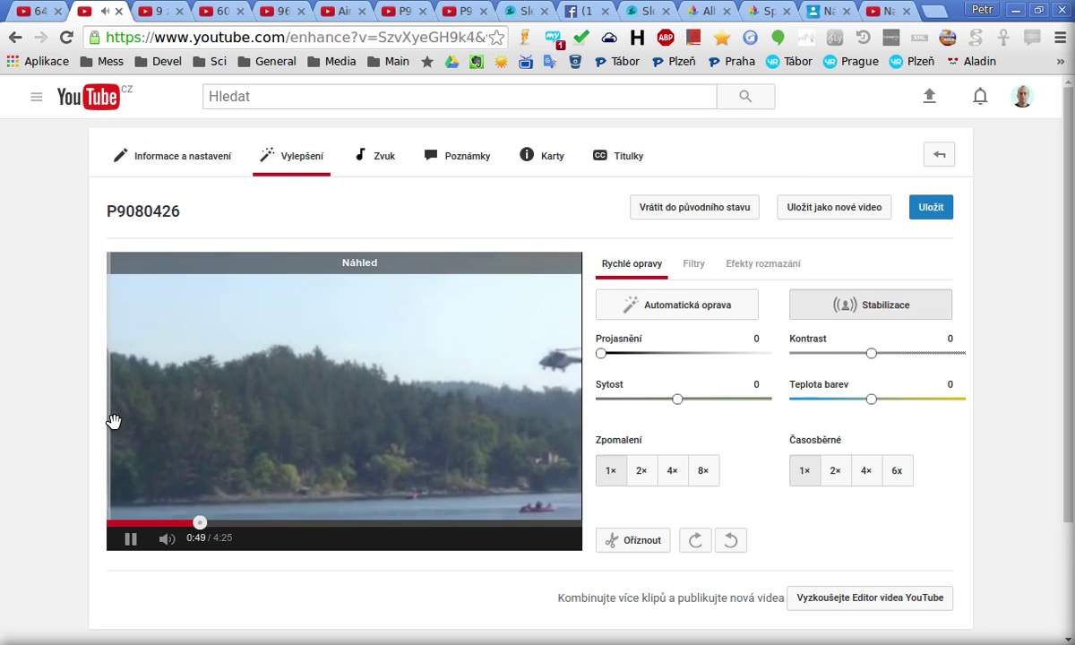
{"action": "left_click_drag", "start_coordinate": [109, 421], "coordinate": [351, 448]}
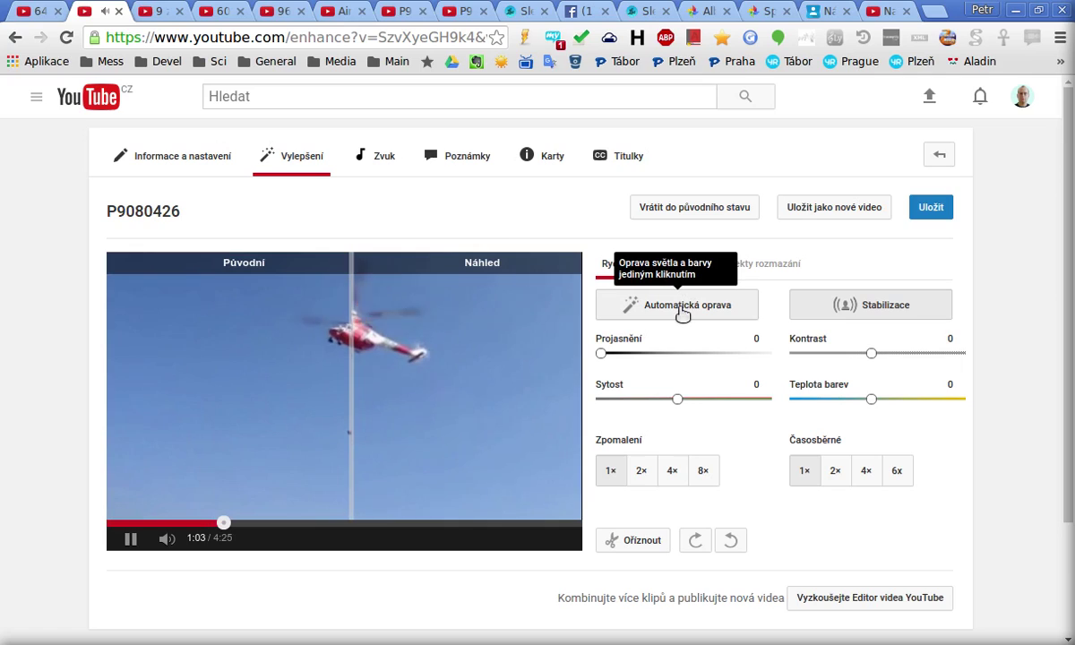
Apply Automatická oprava to the light and colours, compare the original with the preview, and pause the playback.
{"action": "left_click", "coordinate": [683, 312]}
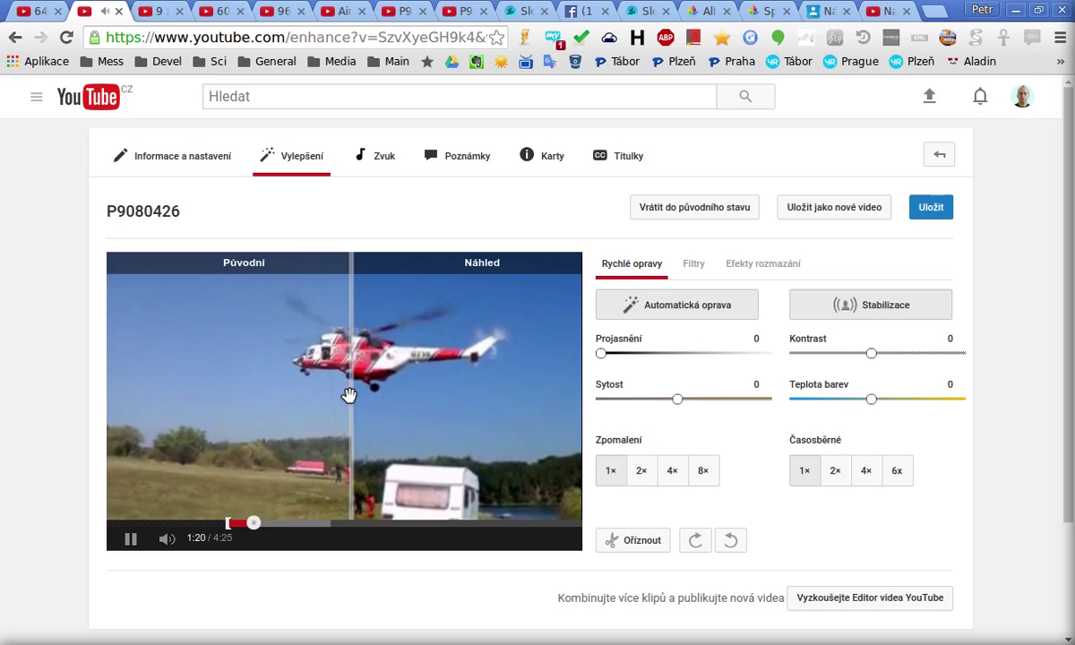
{"action": "left_click_drag", "start_coordinate": [350, 397], "coordinate": [90, 425]}
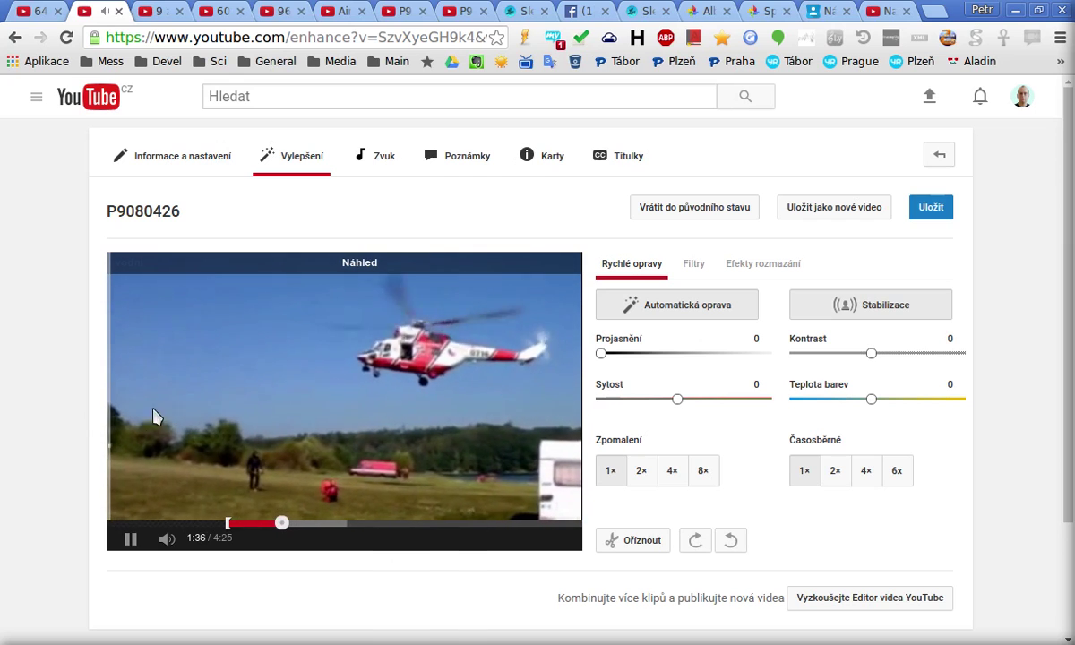
{"action": "left_click_drag", "start_coordinate": [113, 403], "coordinate": [352, 391]}
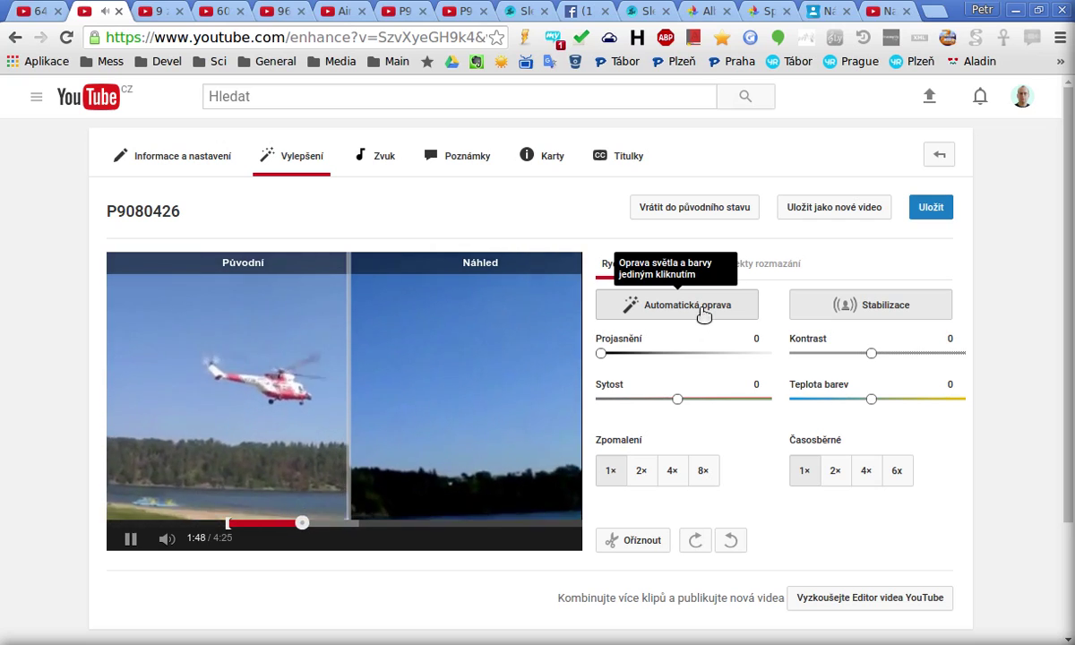
{"action": "left_click", "coordinate": [131, 540]}
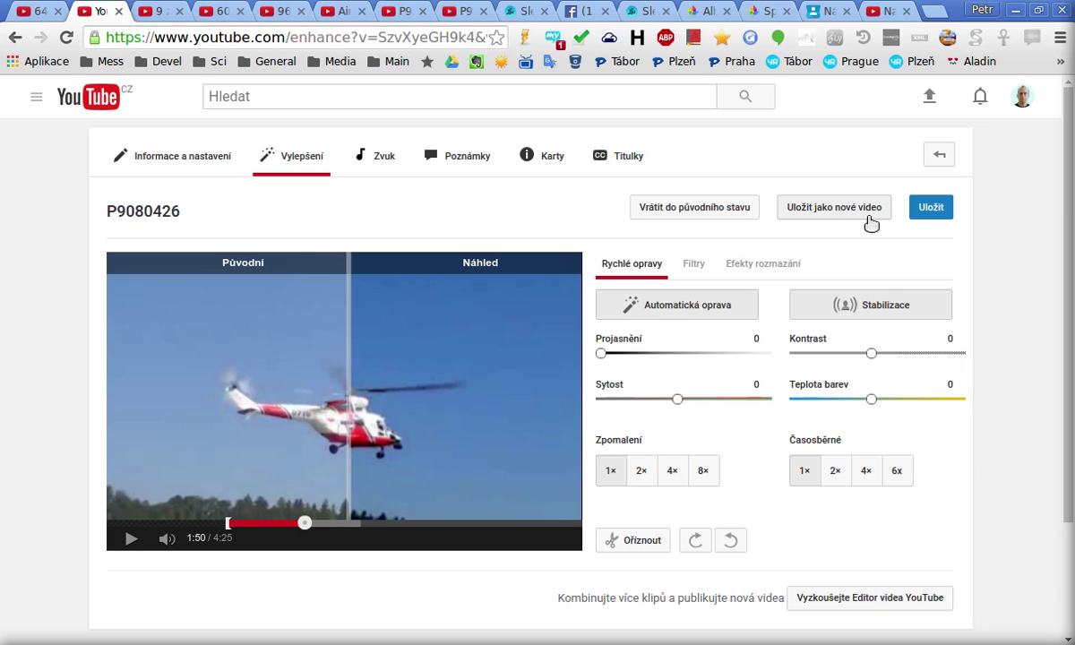
Save the enhancements to the existing video P9080426, reading the processing notice before confirming it.
{"action": "left_click", "coordinate": [940, 215]}
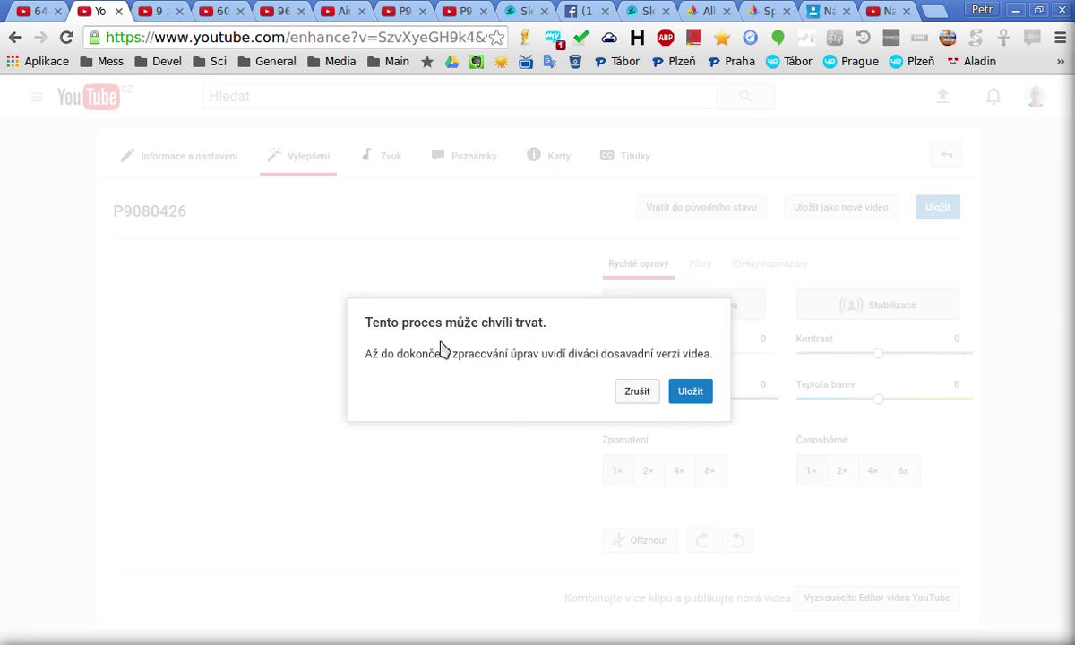
{"action": "left_click_drag", "start_coordinate": [492, 364], "coordinate": [717, 356]}
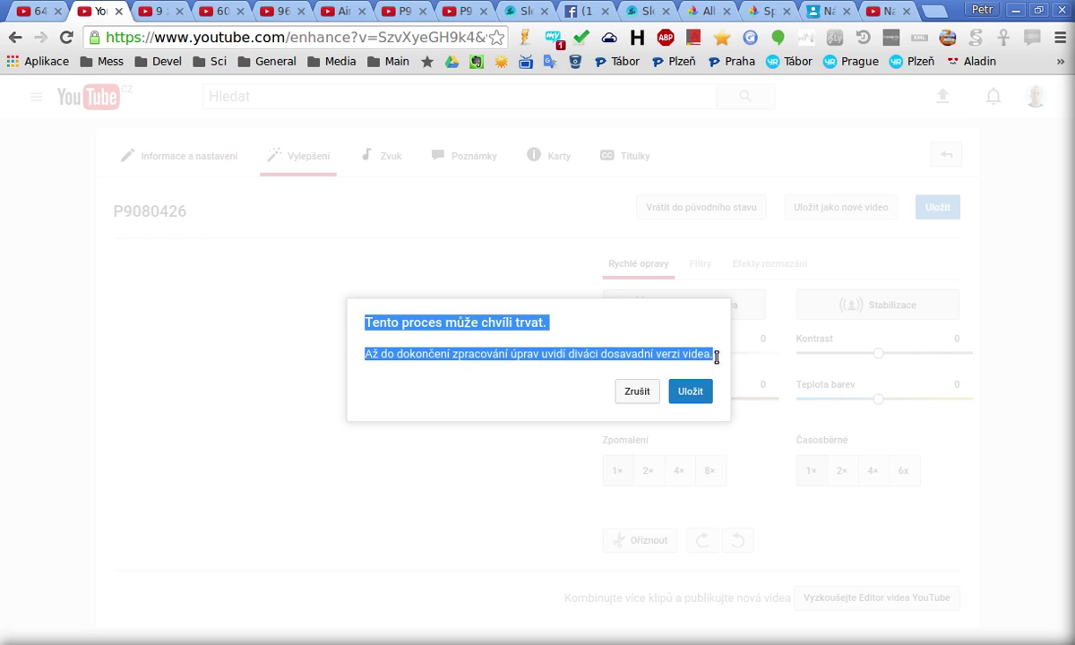
{"action": "left_click", "coordinate": [480, 353]}
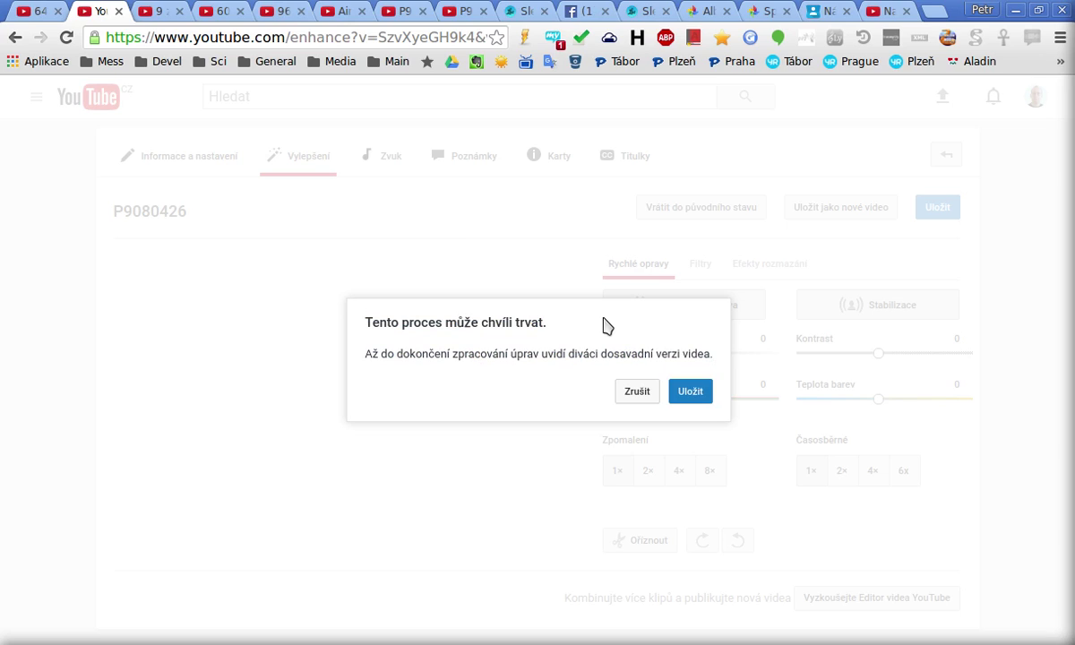
{"action": "left_click", "coordinate": [688, 392]}
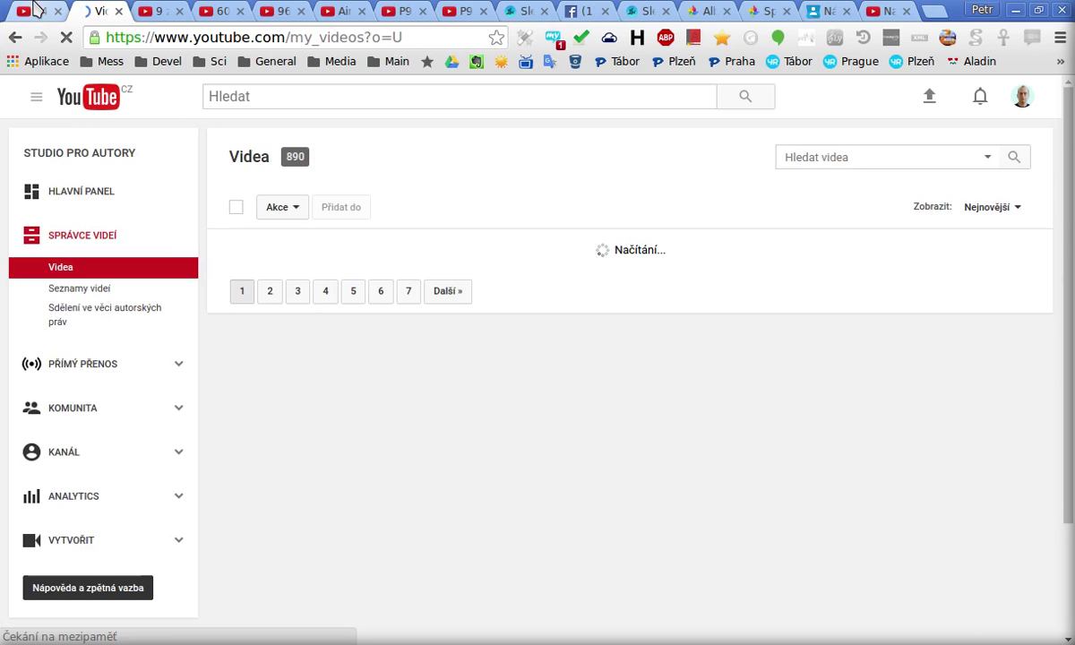
Open the watch page of P9080426 from its upload entry, read the processing notice, pause the video, and close the page.
{"action": "left_click", "coordinate": [36, 11]}
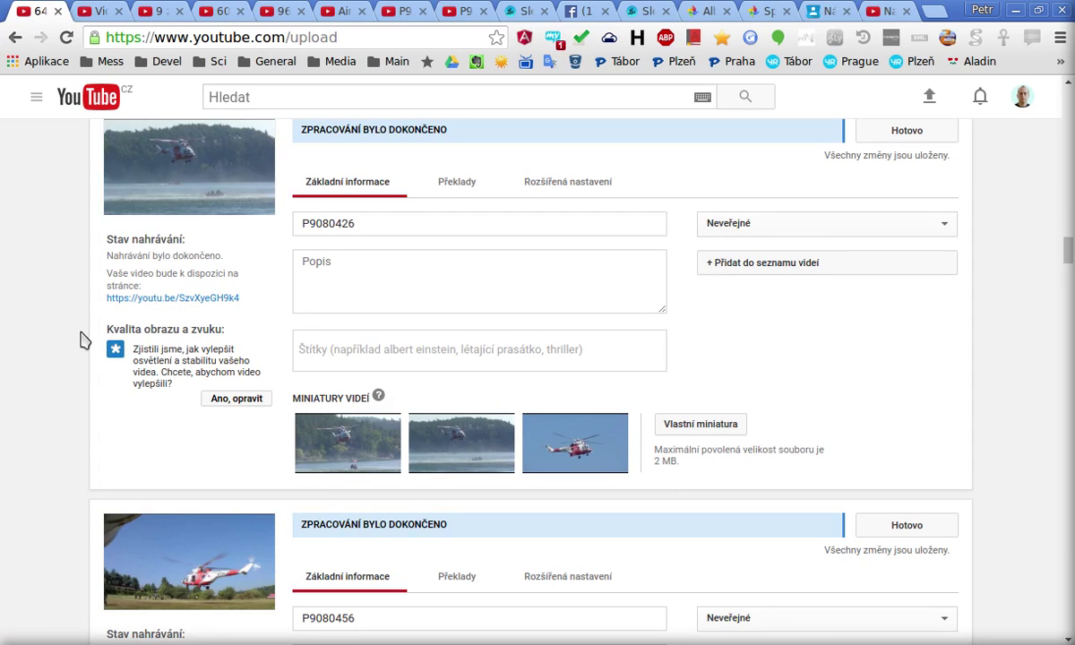
{"action": "scroll", "coordinate": [63, 376], "scroll_direction": "down", "scroll_amount": 1}
{"action": "scroll", "coordinate": [63, 379], "scroll_direction": "up", "scroll_amount": 1}
{"action": "scroll", "coordinate": [62, 381], "scroll_direction": "up", "scroll_amount": 1}
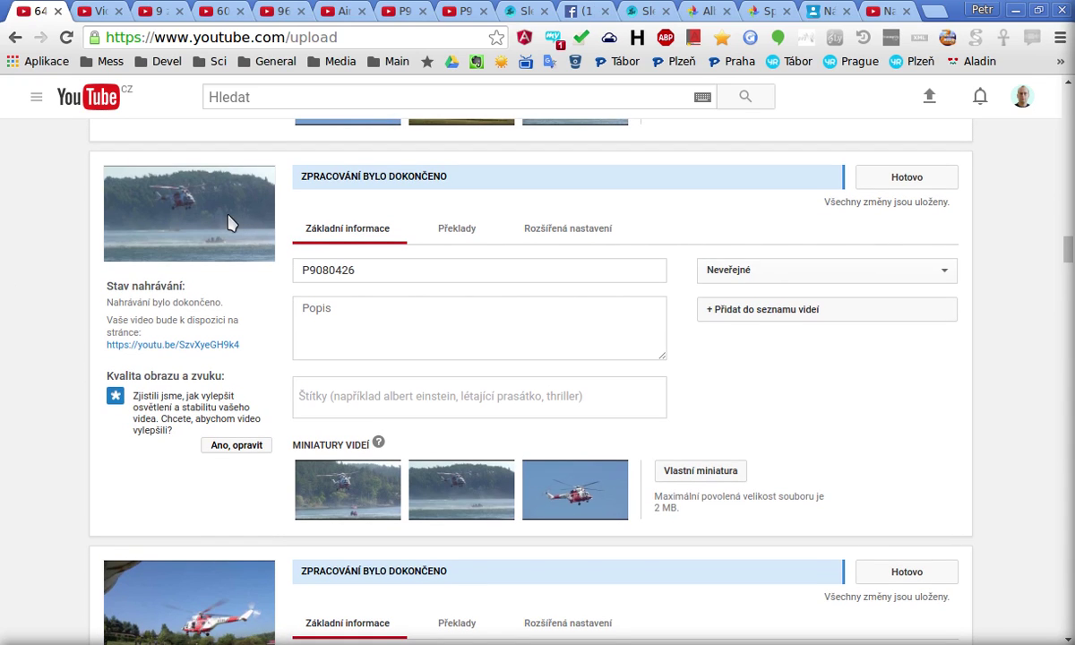
{"action": "left_click", "coordinate": [182, 215]}
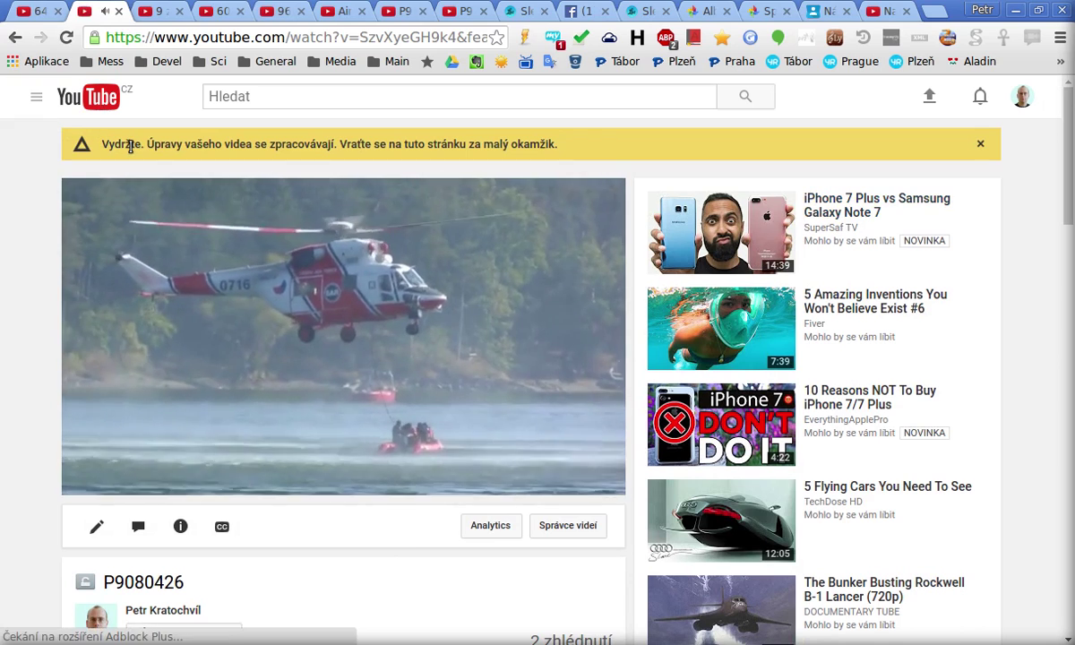
{"action": "left_click_drag", "start_coordinate": [120, 146], "coordinate": [579, 150]}
{"action": "left_click", "coordinate": [580, 151]}
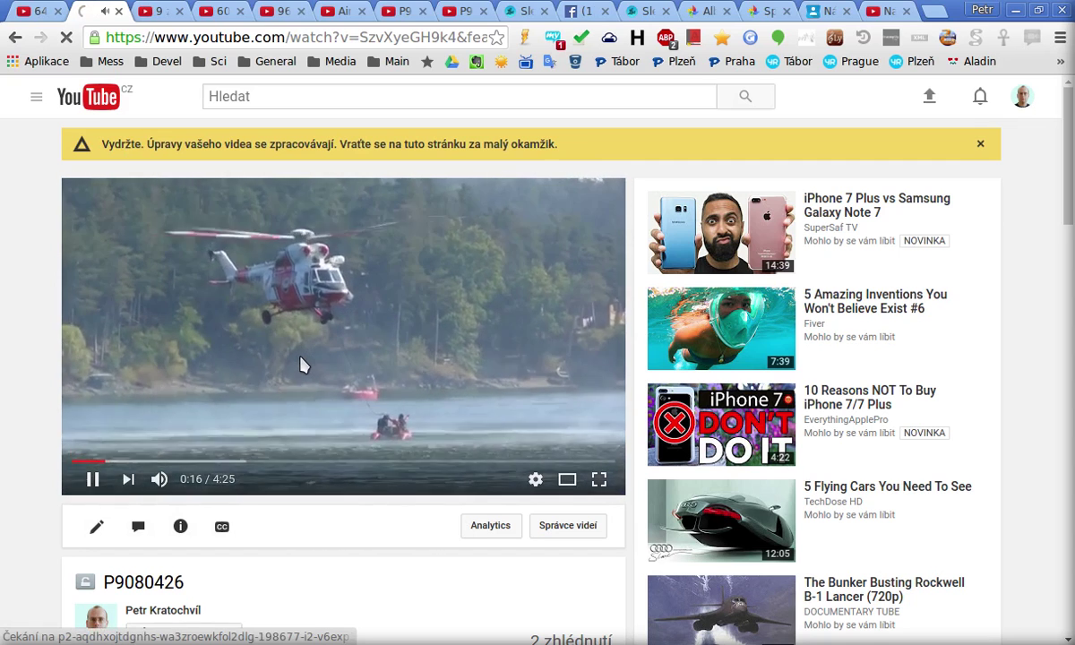
{"action": "left_click", "coordinate": [91, 480]}
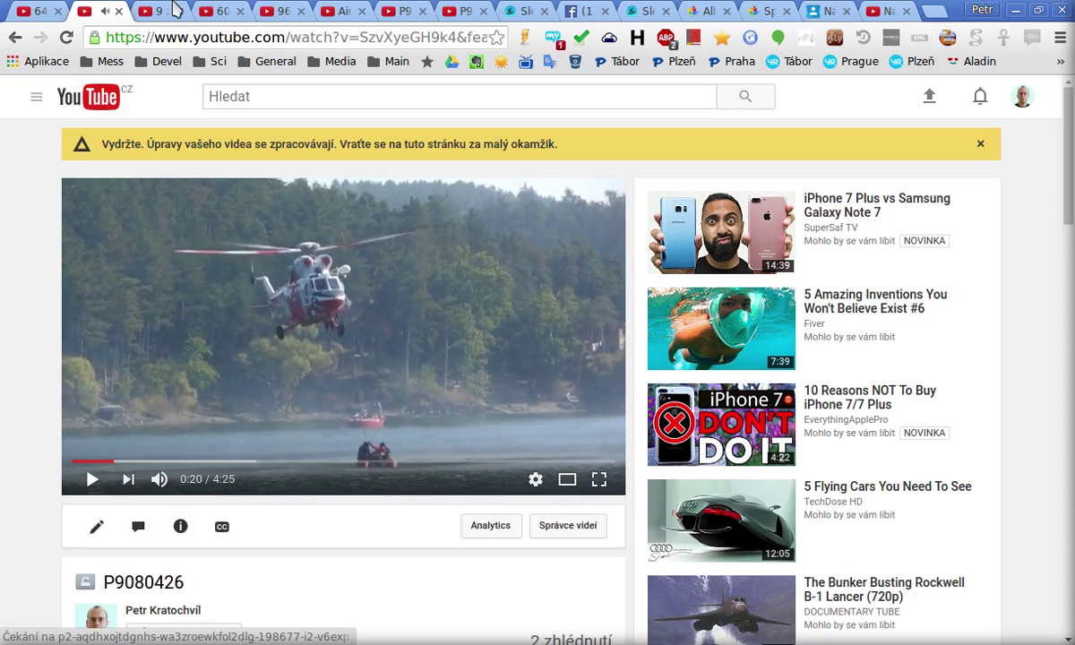
{"action": "left_click", "coordinate": [118, 11]}
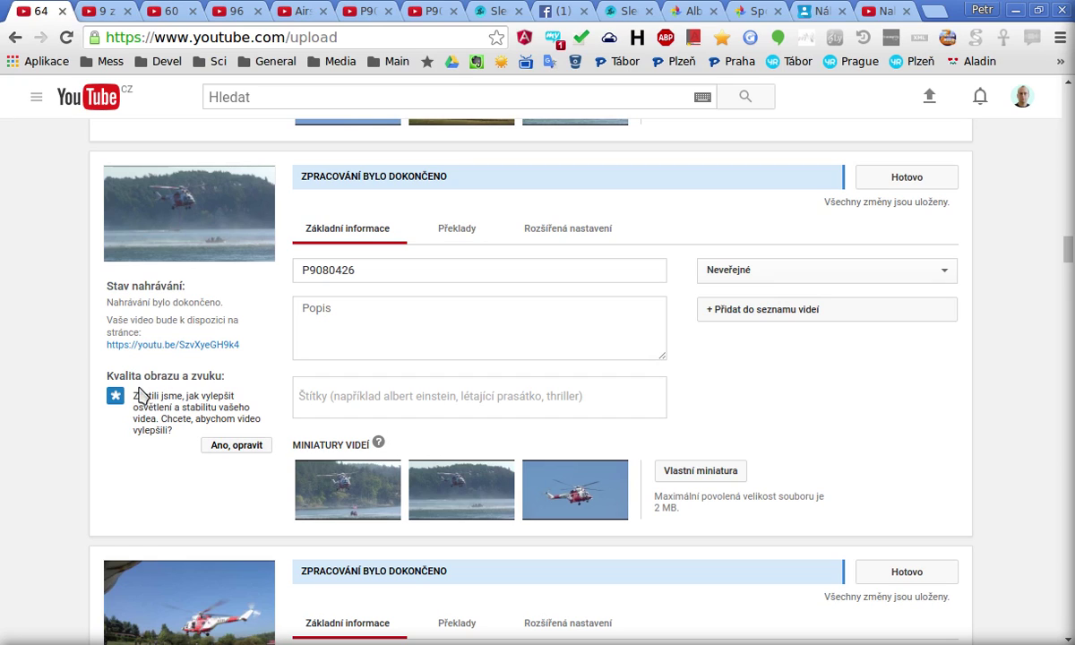
Reread the picture and sound quality suggestion for P9080426, including its offer to improve the video and the word "osvětlení".
{"action": "left_click_drag", "start_coordinate": [129, 385], "coordinate": [167, 431]}
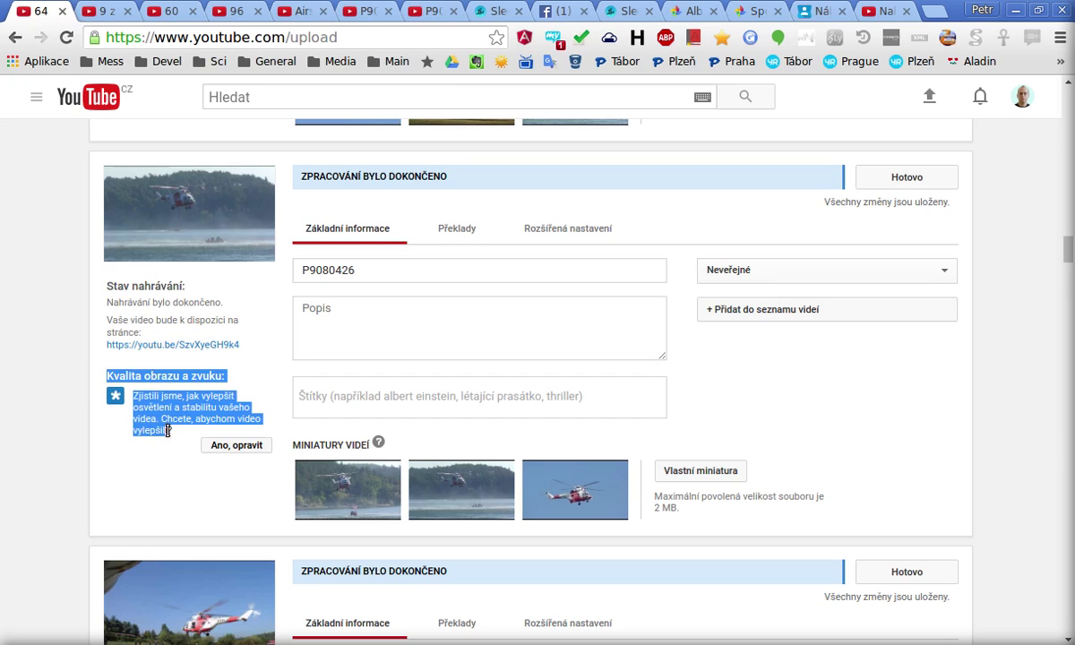
{"action": "left_click", "coordinate": [39, 489]}
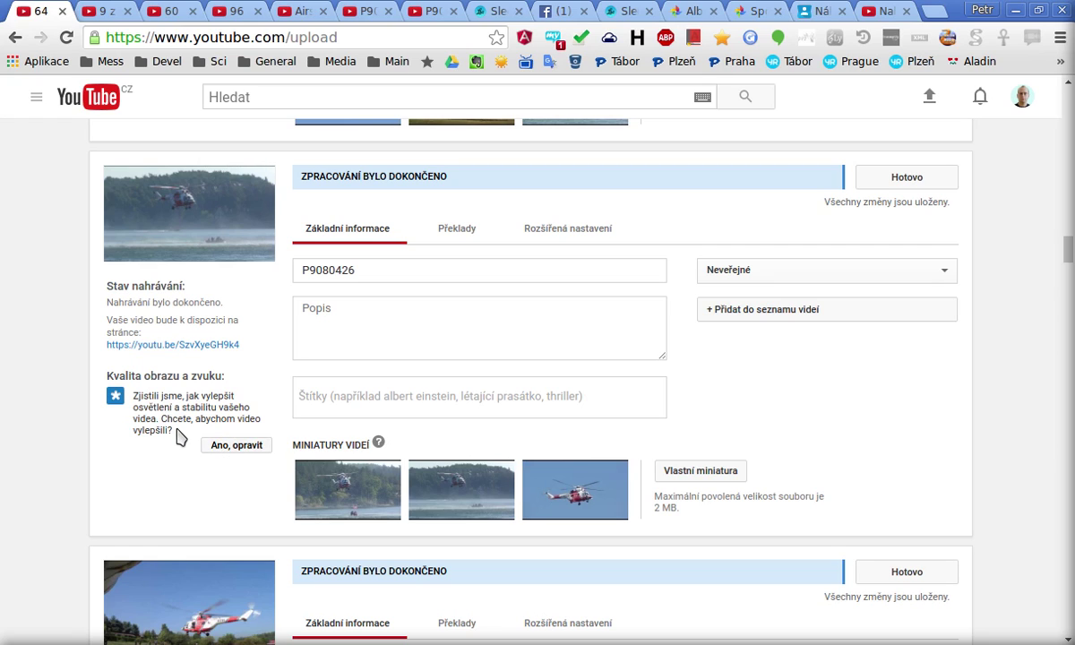
{"action": "left_click_drag", "start_coordinate": [176, 436], "coordinate": [163, 414]}
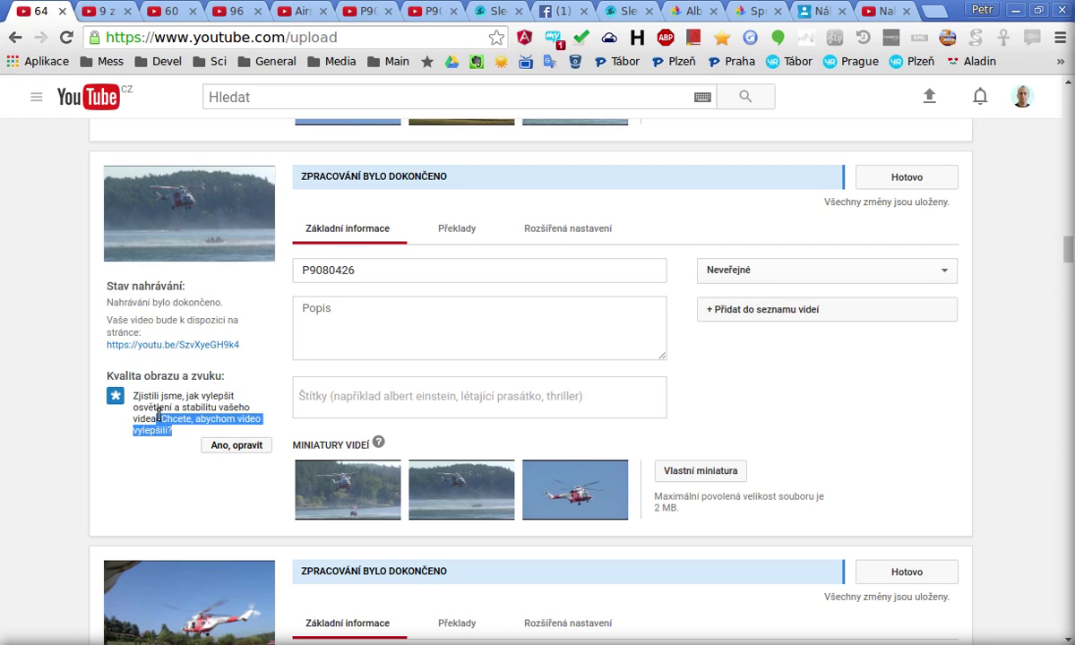
{"action": "left_click", "coordinate": [164, 414]}
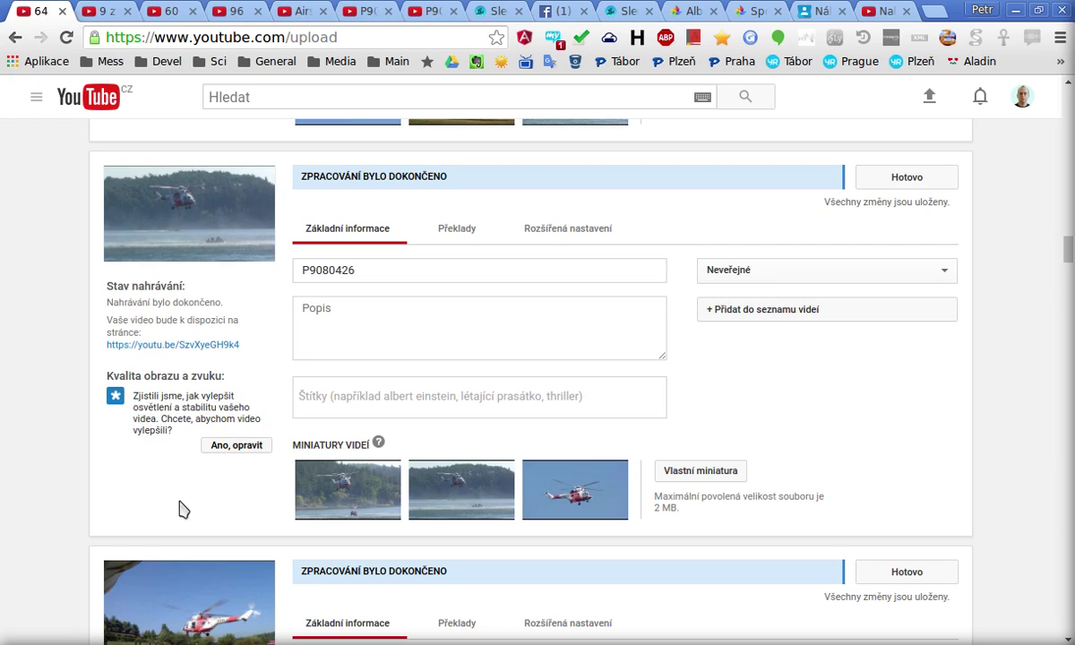
{"action": "left_click_drag", "start_coordinate": [161, 424], "coordinate": [172, 431]}
{"action": "left_click", "coordinate": [164, 426]}
{"action": "double_click", "coordinate": [142, 407]}
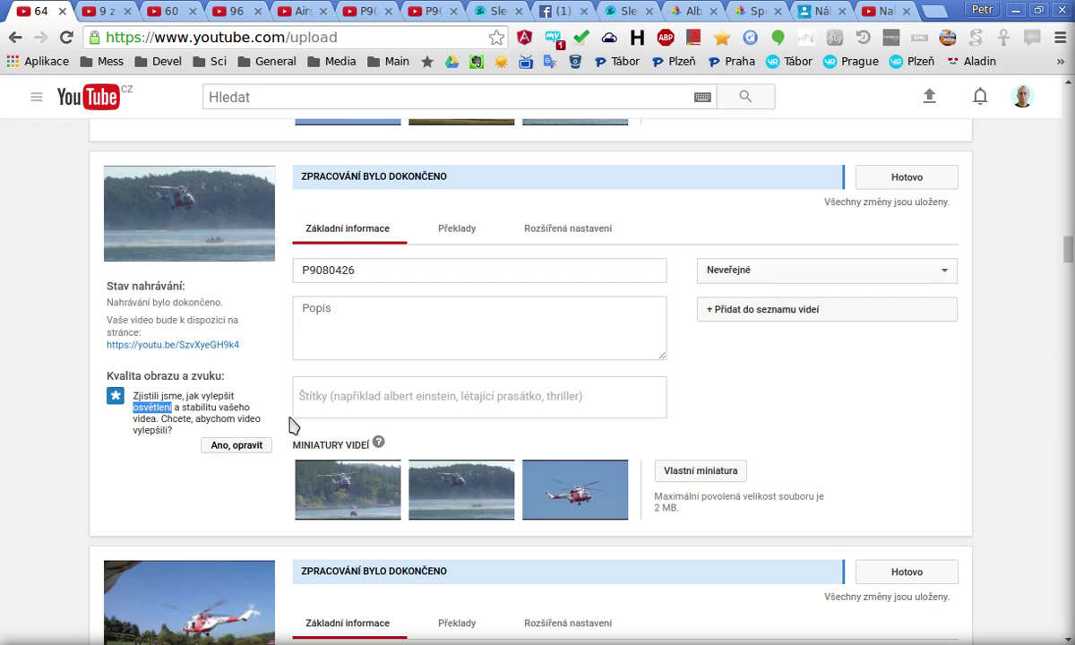
{"action": "left_click", "coordinate": [140, 391]}
{"action": "left_click", "coordinate": [145, 380]}
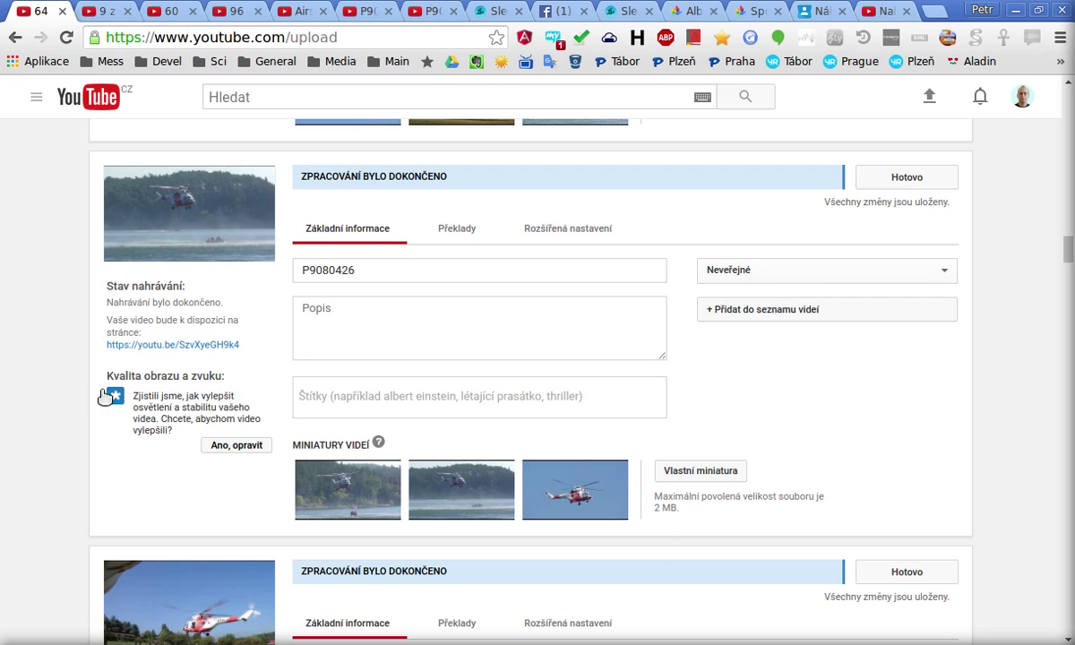
Review the corrected P9080395 entry, briefly open and close its watch page, and return to the P9080426 entry.
{"action": "scroll", "coordinate": [54, 393], "scroll_direction": "up", "scroll_amount": 1}
{"action": "scroll", "coordinate": [54, 394], "scroll_direction": "up", "scroll_amount": 4}
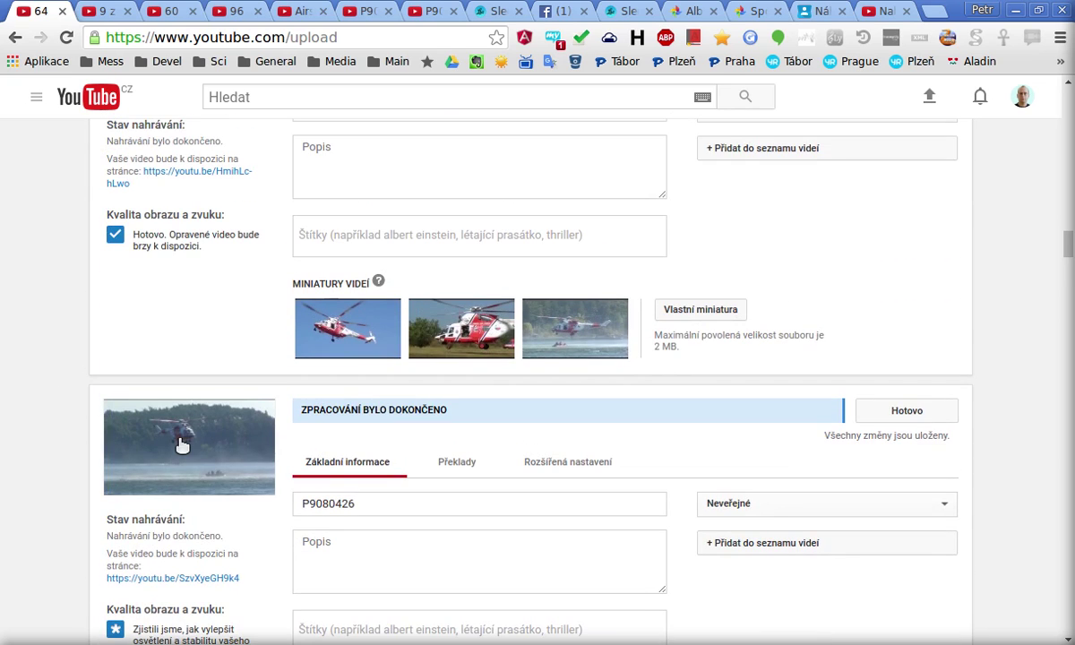
{"action": "scroll", "coordinate": [242, 211], "scroll_direction": "down", "scroll_amount": 3}
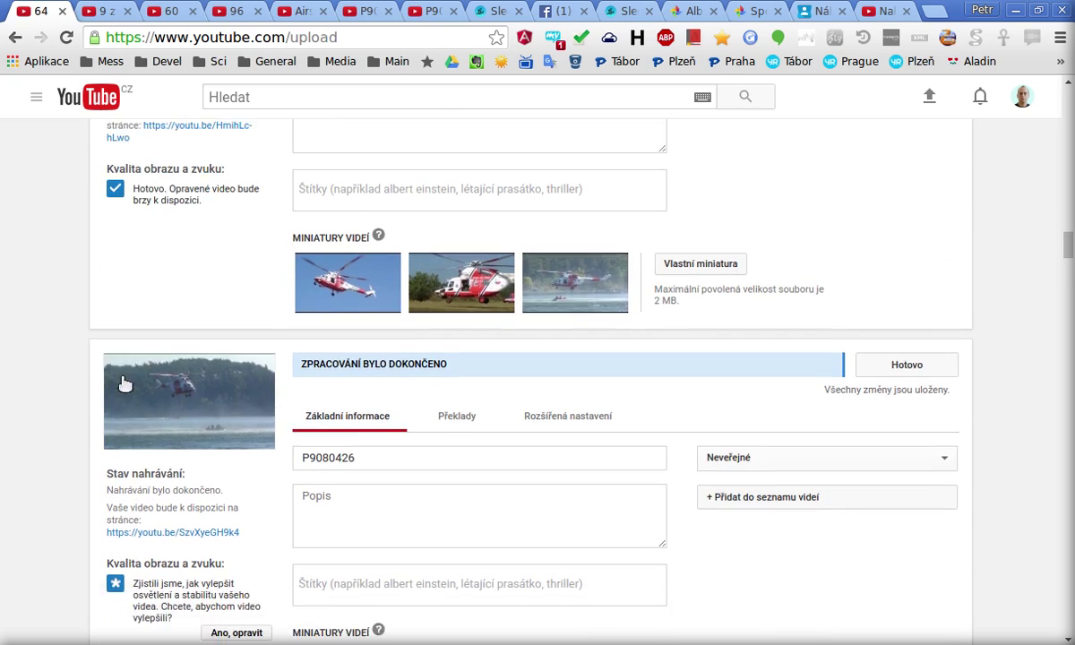
{"action": "scroll", "coordinate": [190, 310], "scroll_direction": "up", "scroll_amount": 1}
{"action": "scroll", "coordinate": [198, 309], "scroll_direction": "up", "scroll_amount": 1}
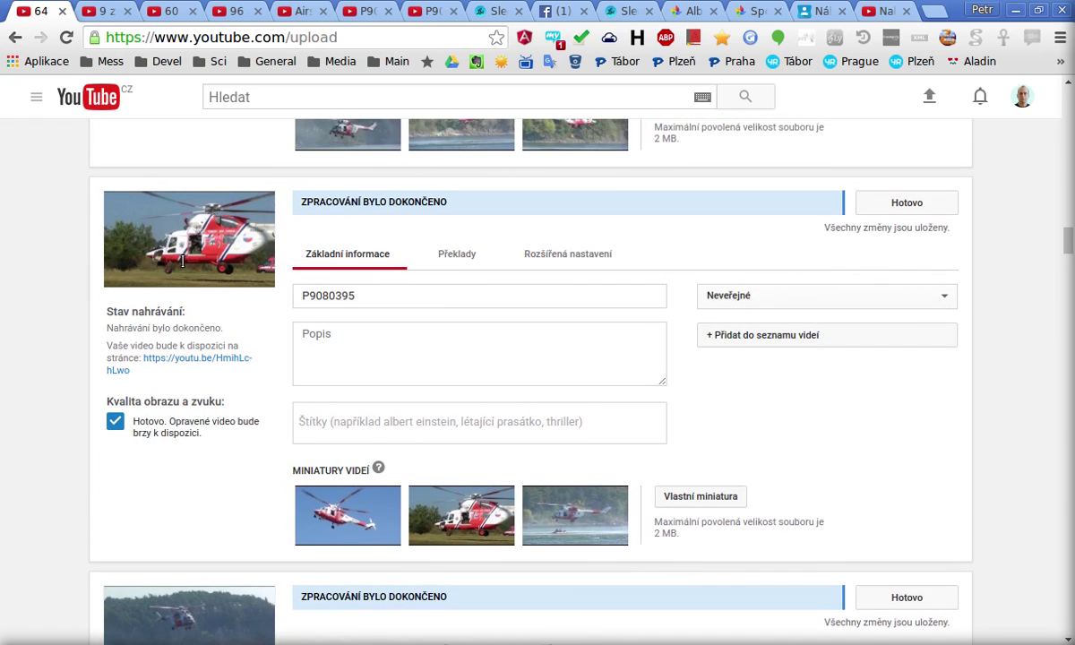
{"action": "middle_click", "coordinate": [189, 253]}
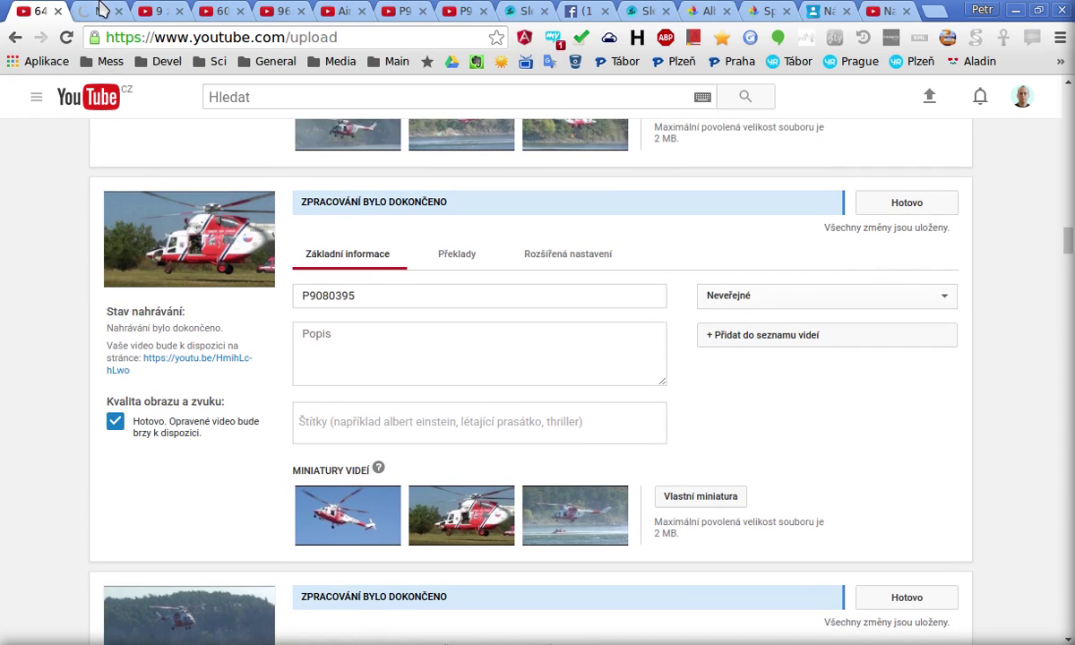
{"action": "left_click", "coordinate": [118, 12]}
{"action": "scroll", "coordinate": [535, 407], "scroll_direction": "down", "scroll_amount": 5}
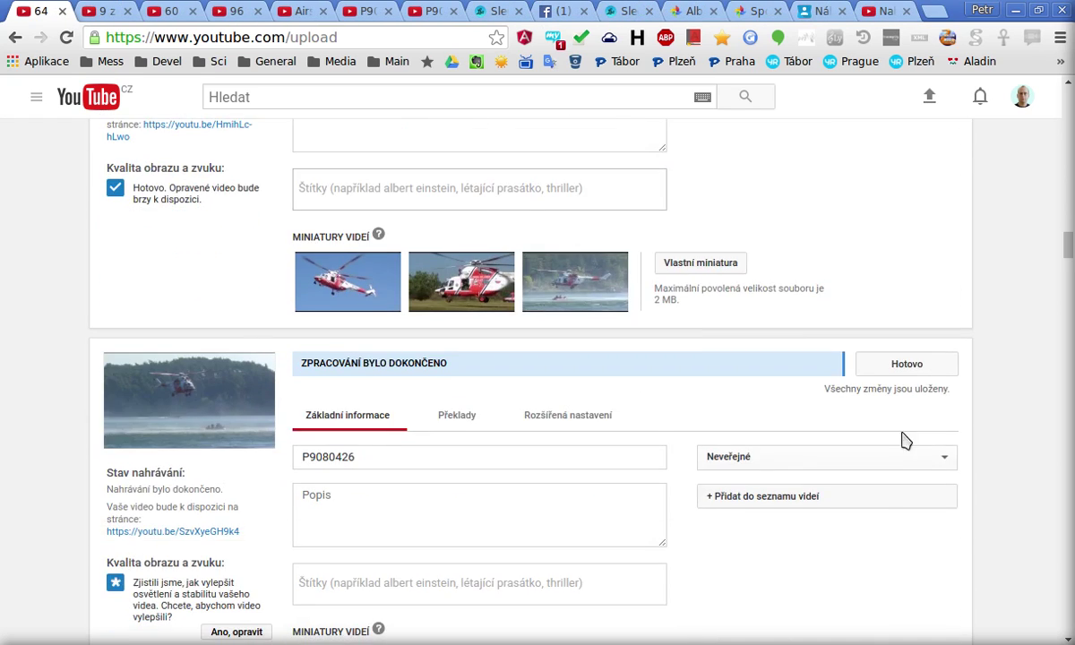